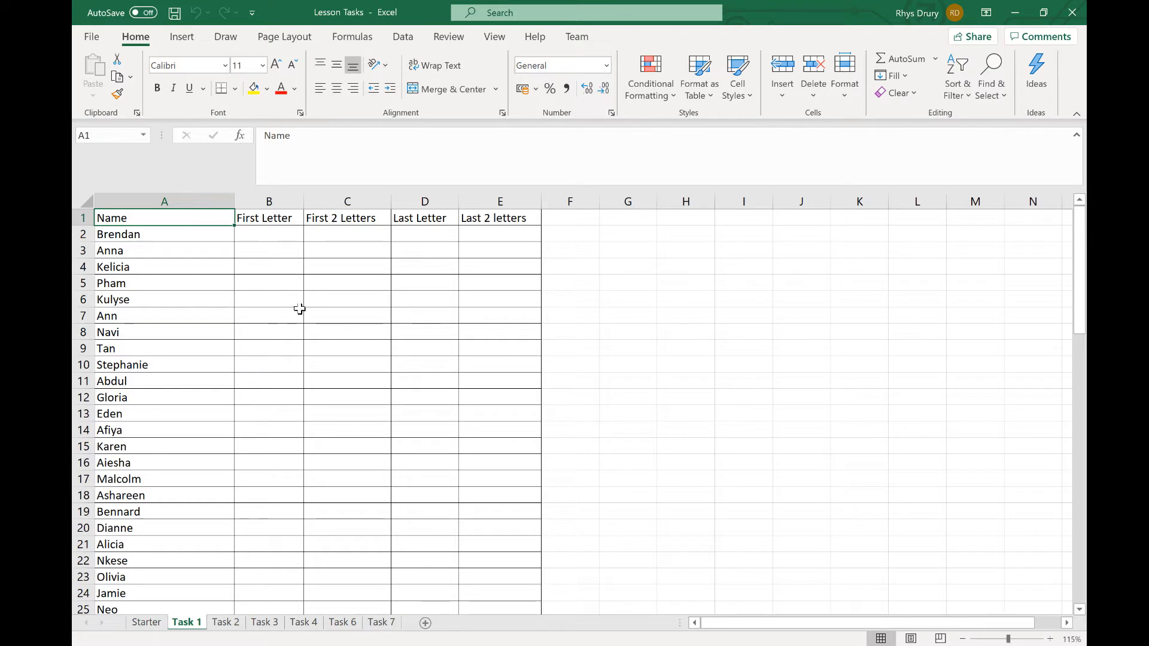
Enter =LEFT(A2,1) in B2 to extract the first letter of the first name
left_click(291, 239)
type("=")
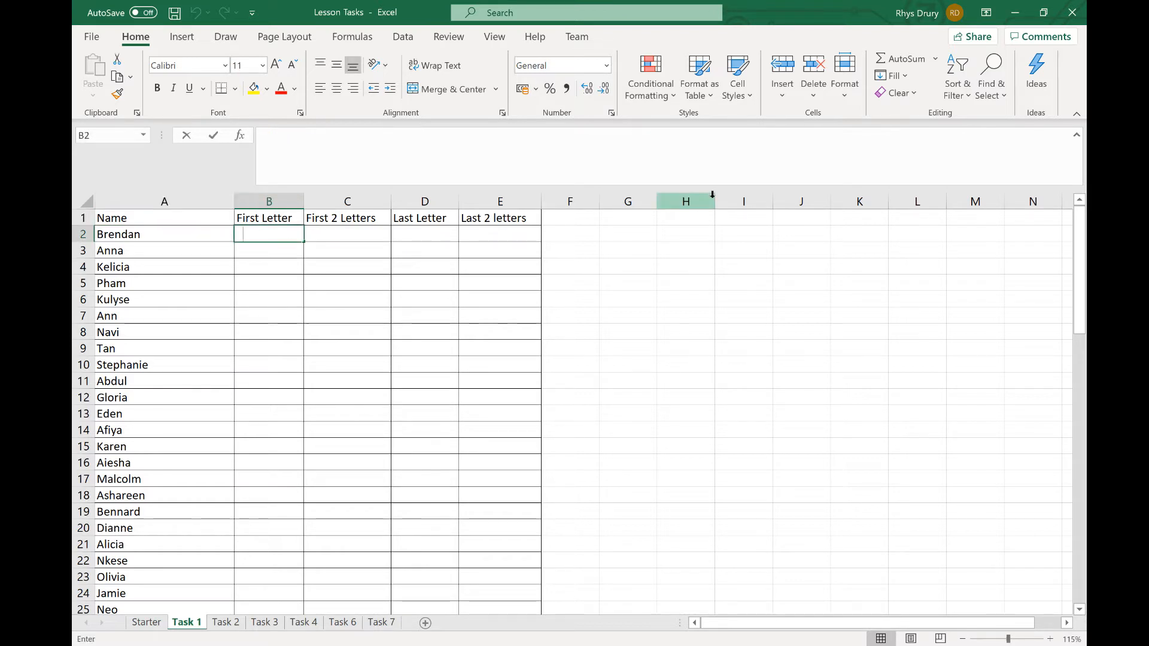
type("LEFT(")
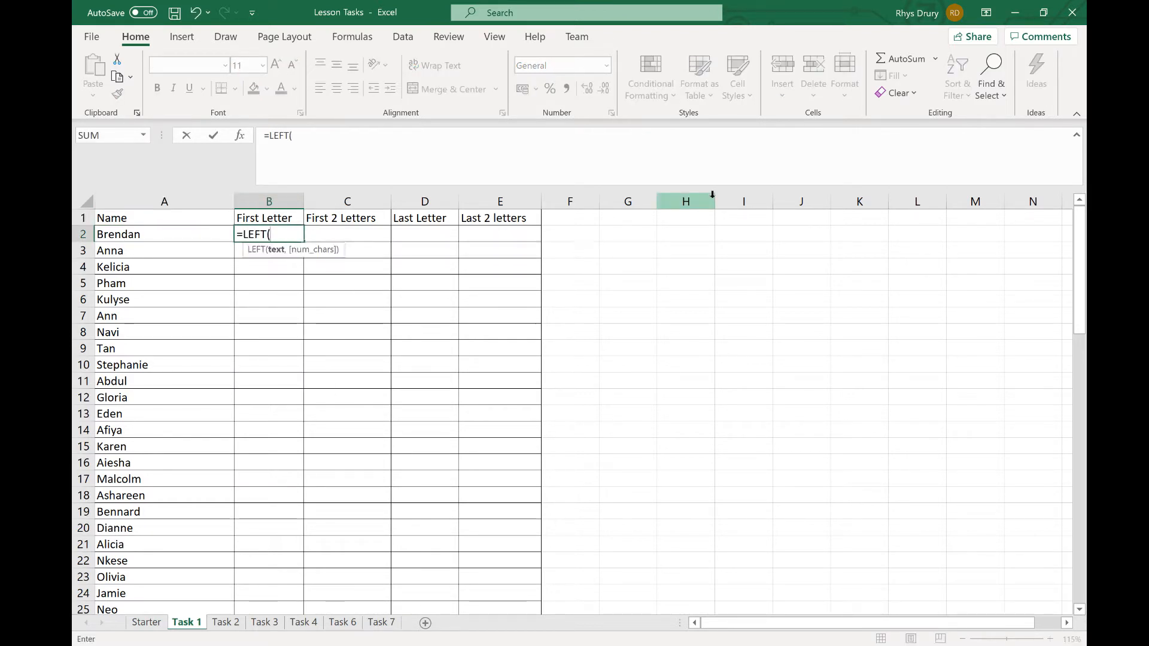
left_click(138, 234)
type(",")
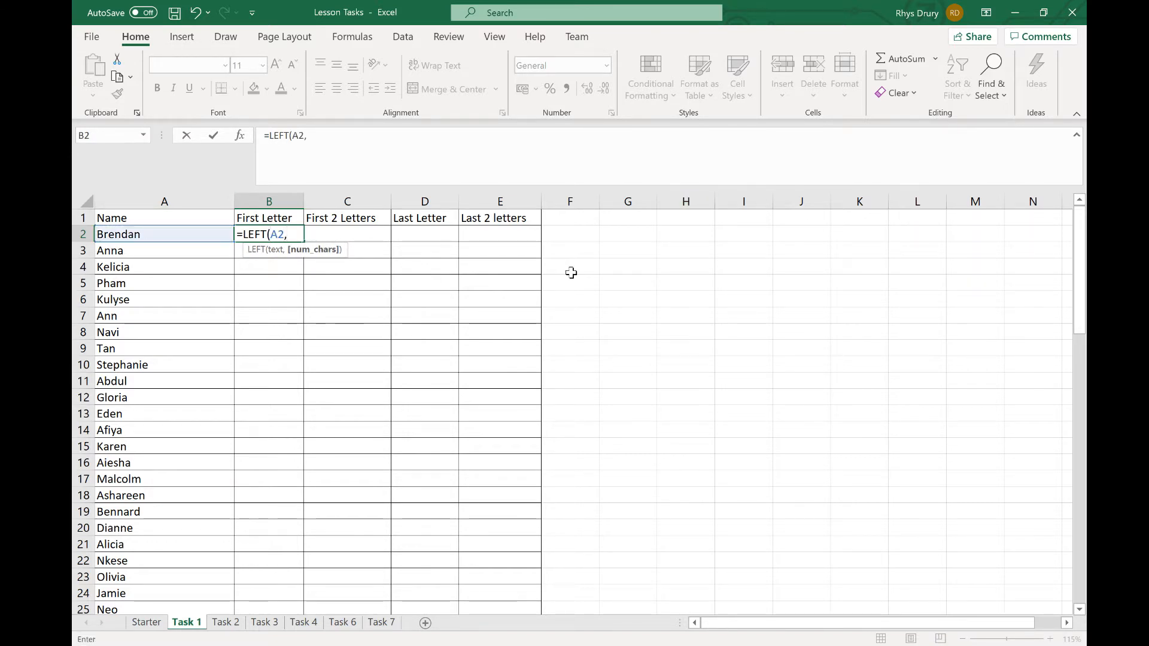
type("1)")
key("Return")
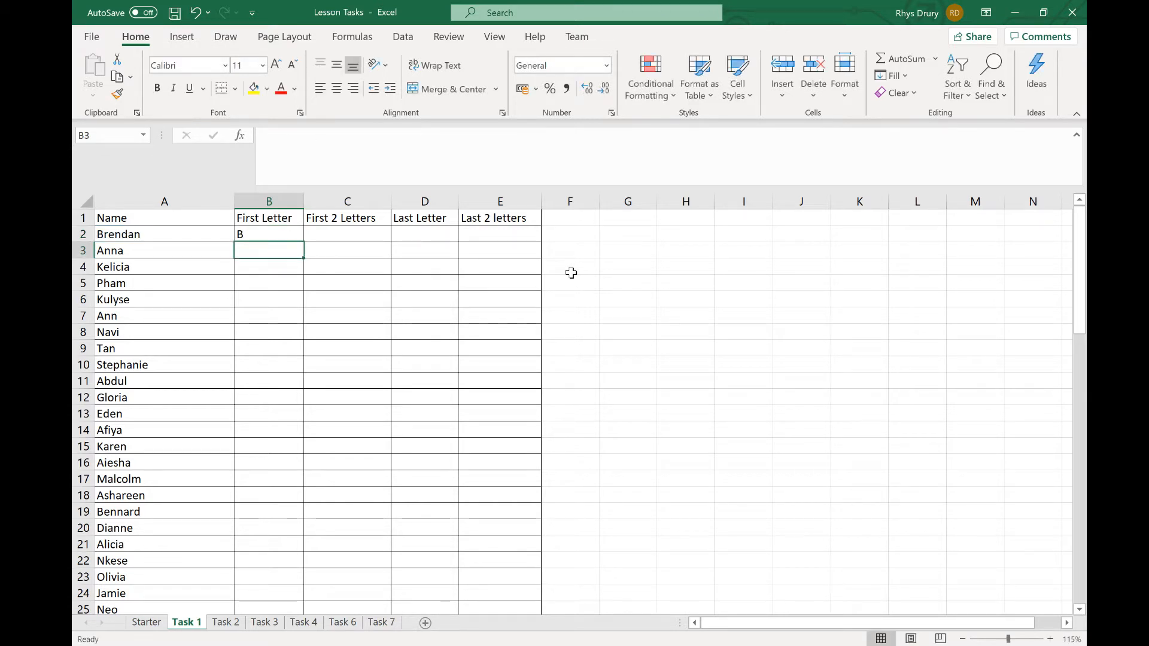
Change the formula in B2 to =LEFT(A2,4) to extract four letters
left_click(264, 237)
left_click(311, 135)
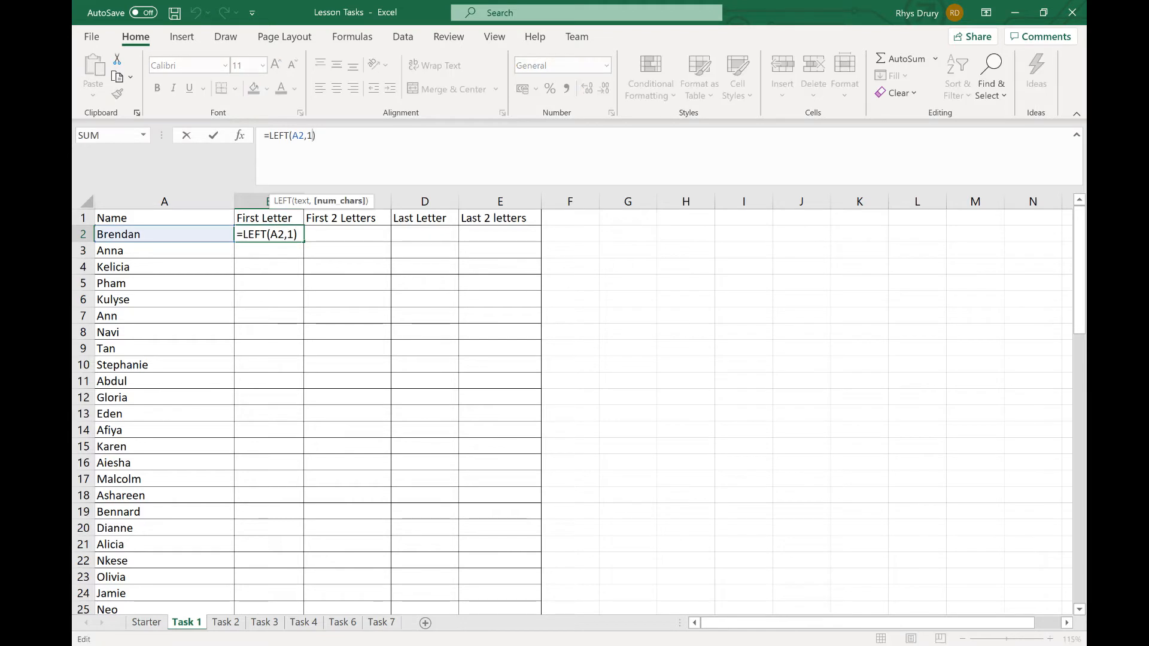
key("BackSpace")
type("4")
key("Return")
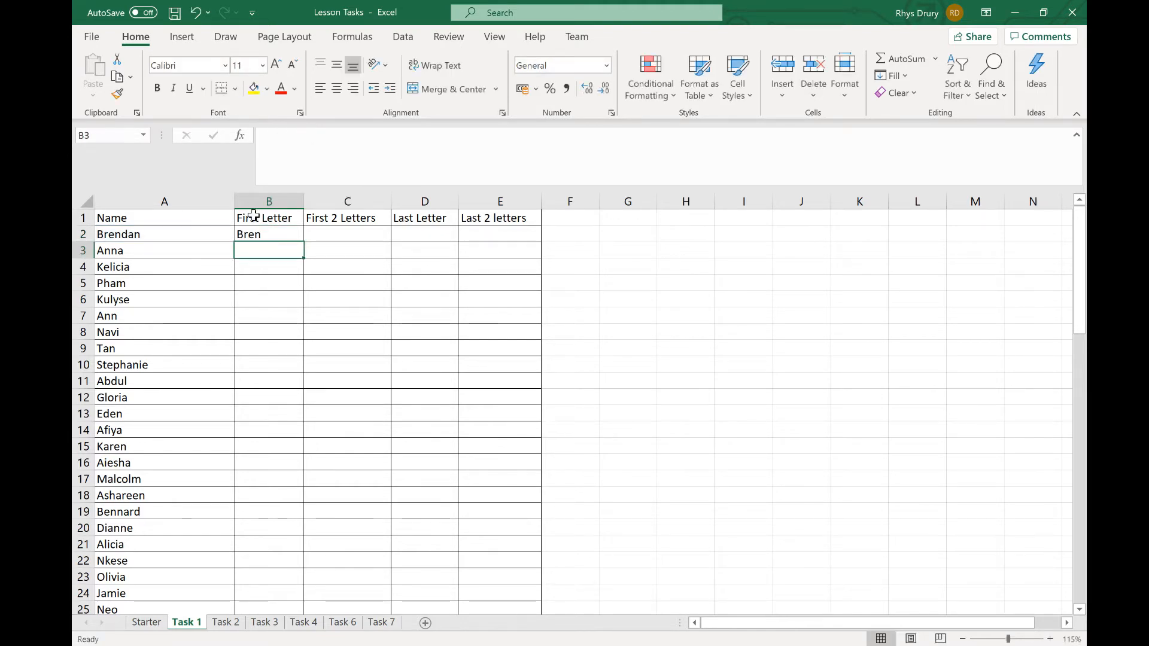
Set the number of characters in B2's LEFT formula to 1
left_click(267, 235)
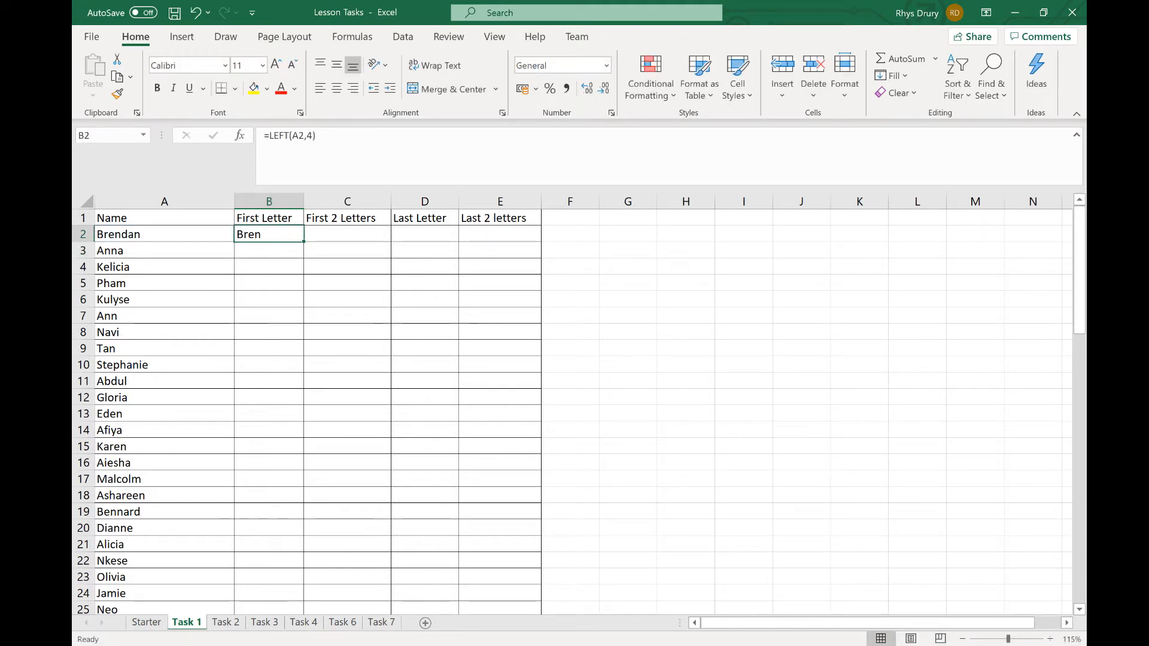
key("F2")
key("Left")
key("BackSpace")
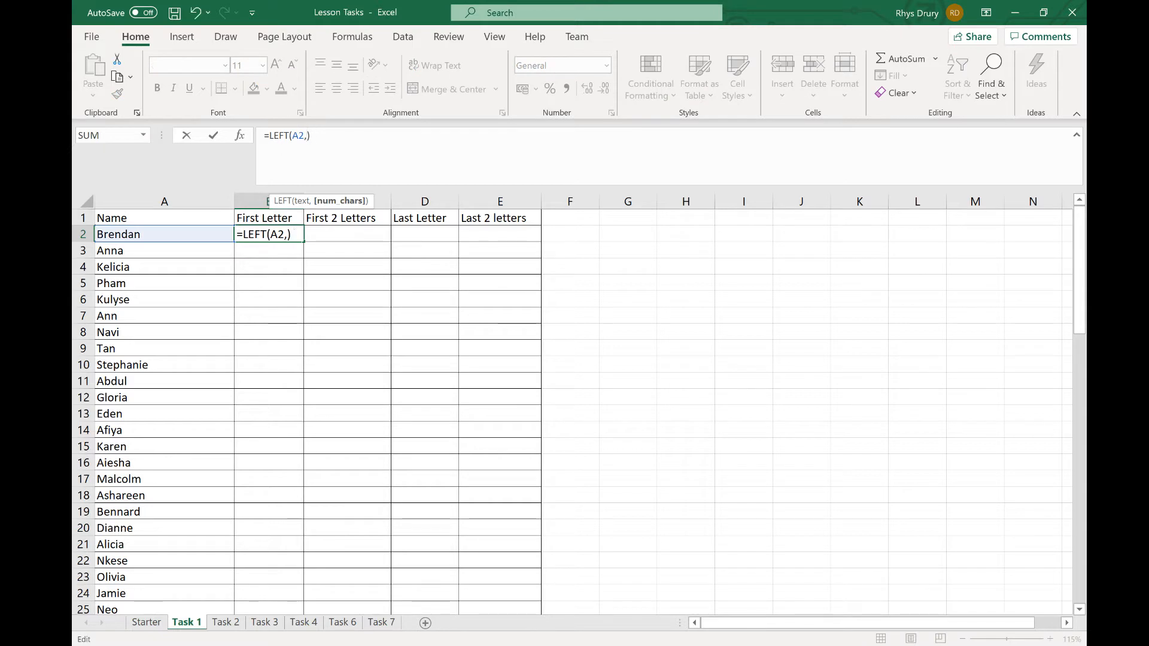
type("1")
key("Return")
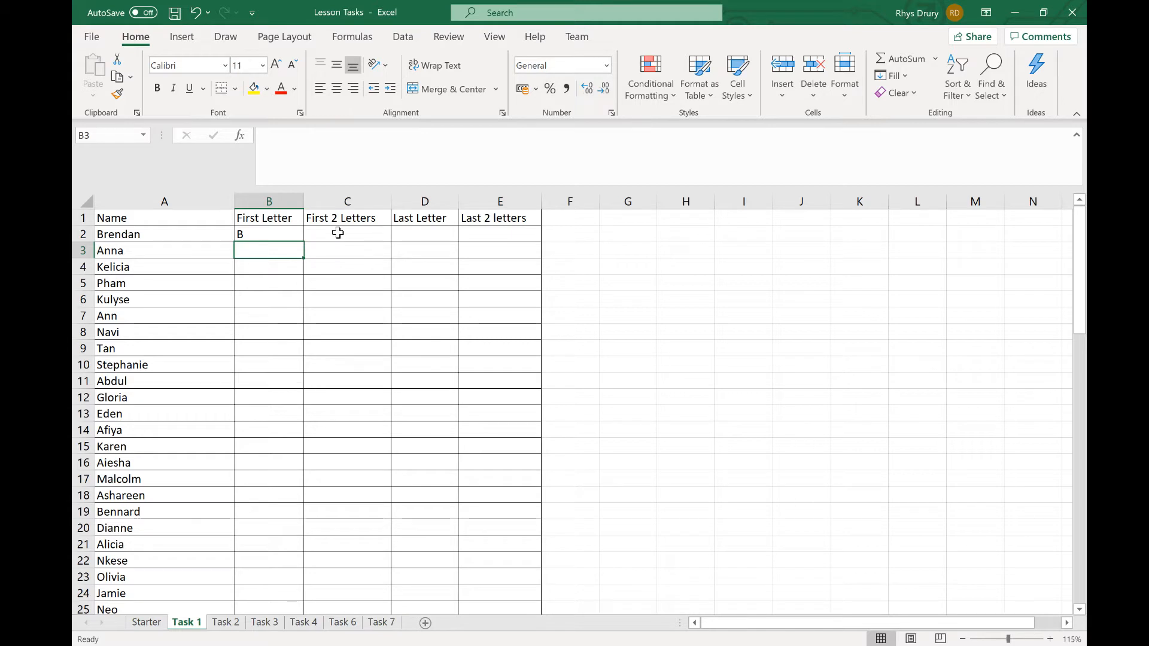
Enter =RIGHT(A2,1) in D2 to extract the last letter of the first name
left_click(444, 232)
type("=RIH")
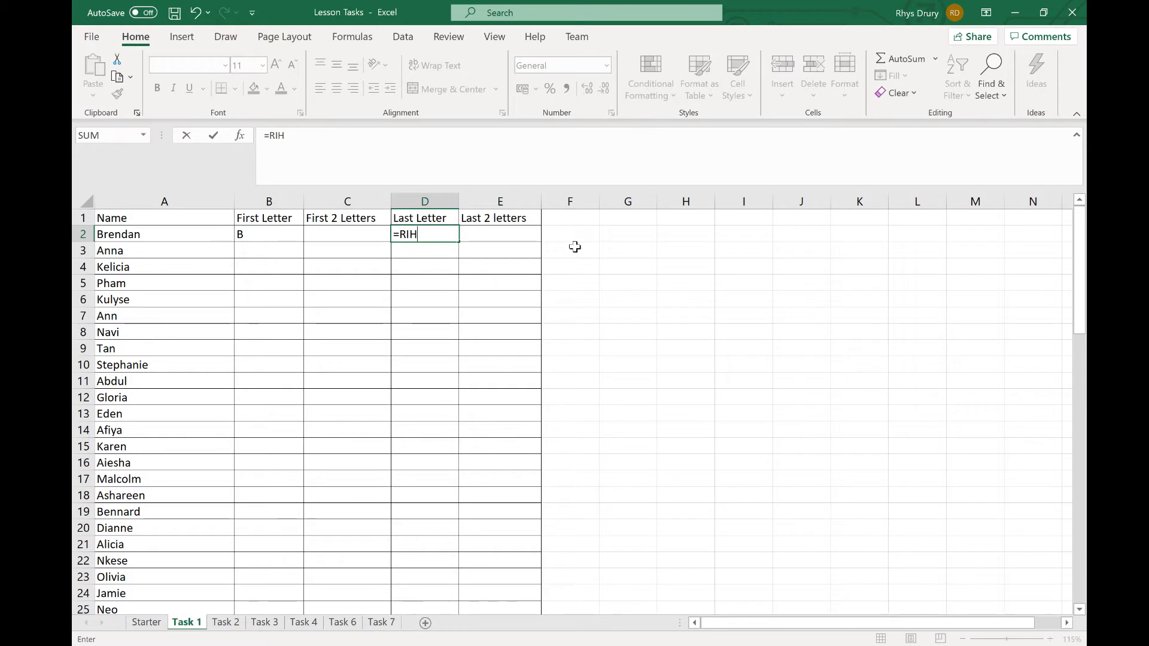
key("BackSpace")
type("GHT(")
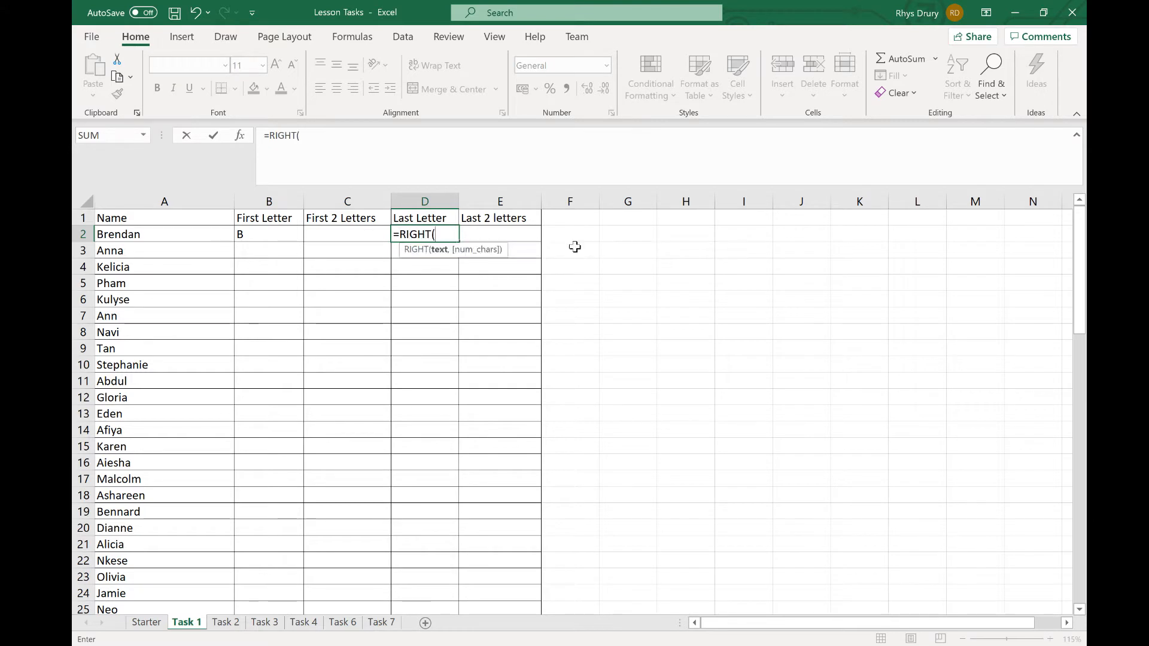
left_click(149, 238)
type(",1)")
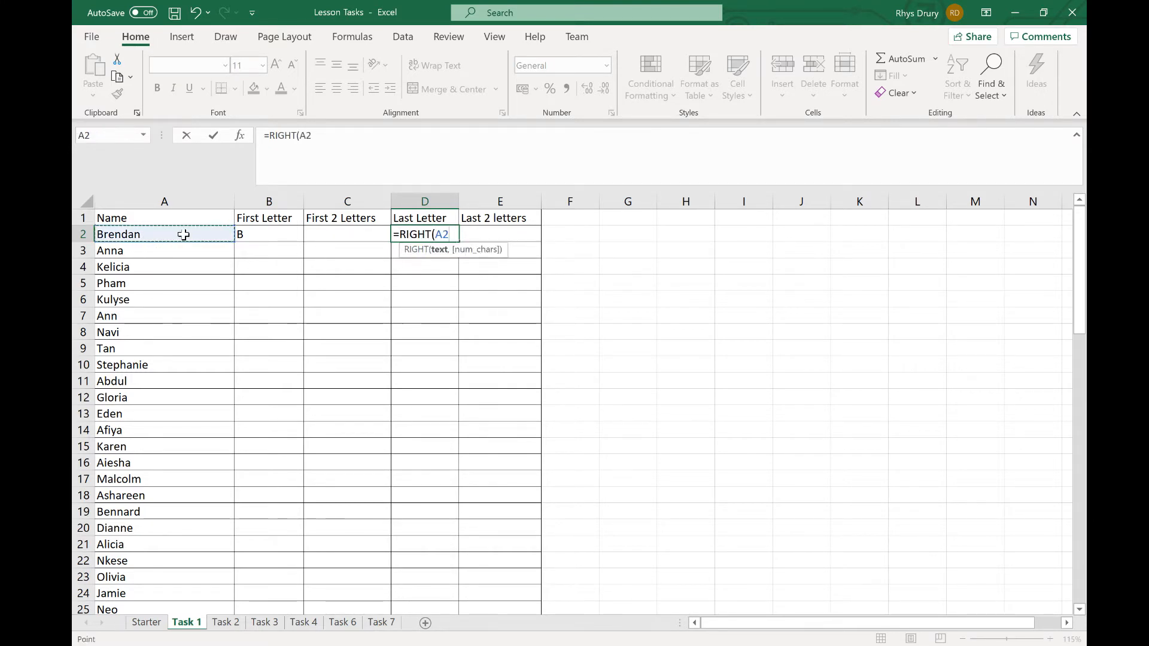
key("Return")
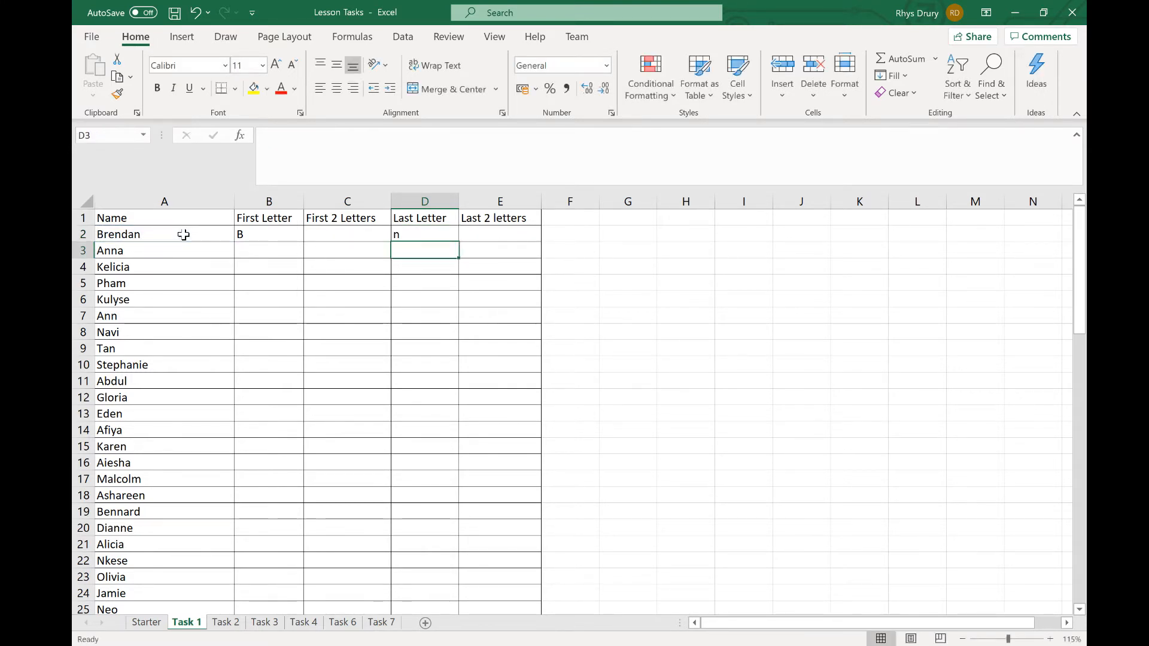
Enter =LEFT(A2,2) in C2 to extract the first two letters of the name
left_click(367, 231)
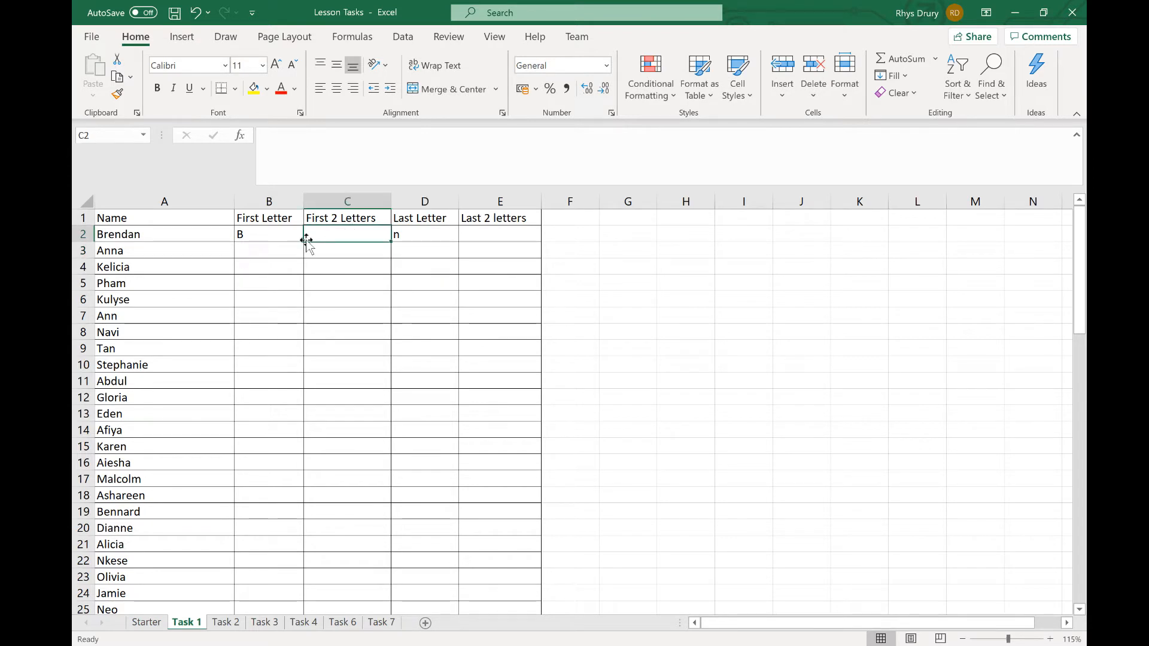
type("=")
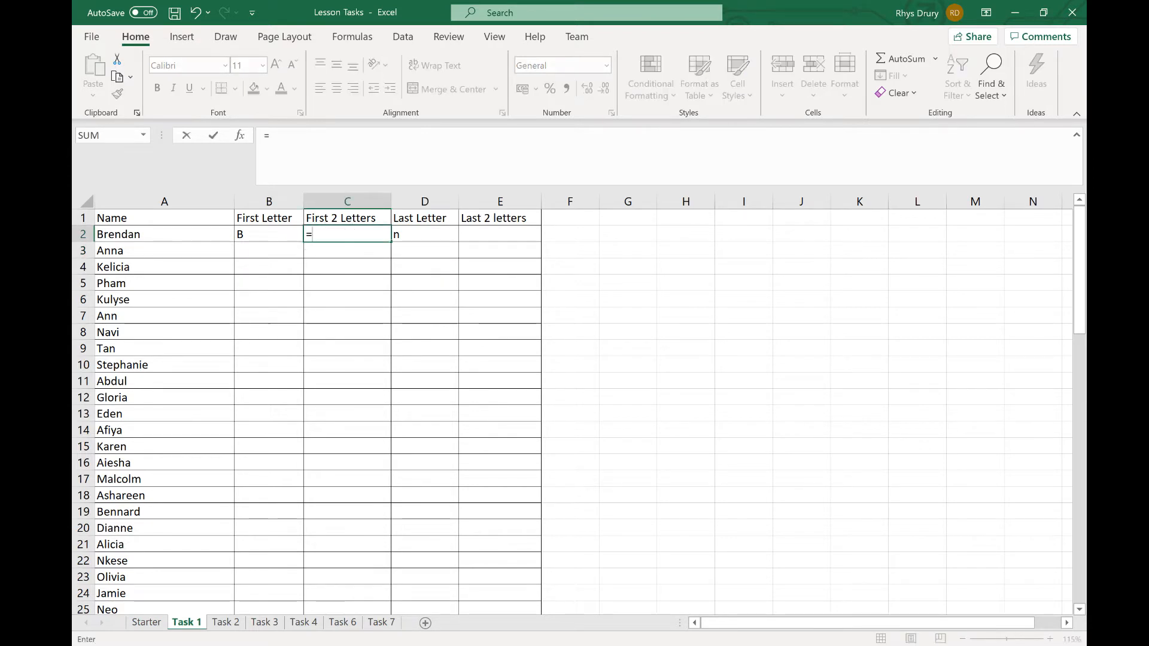
type("LEFT(")
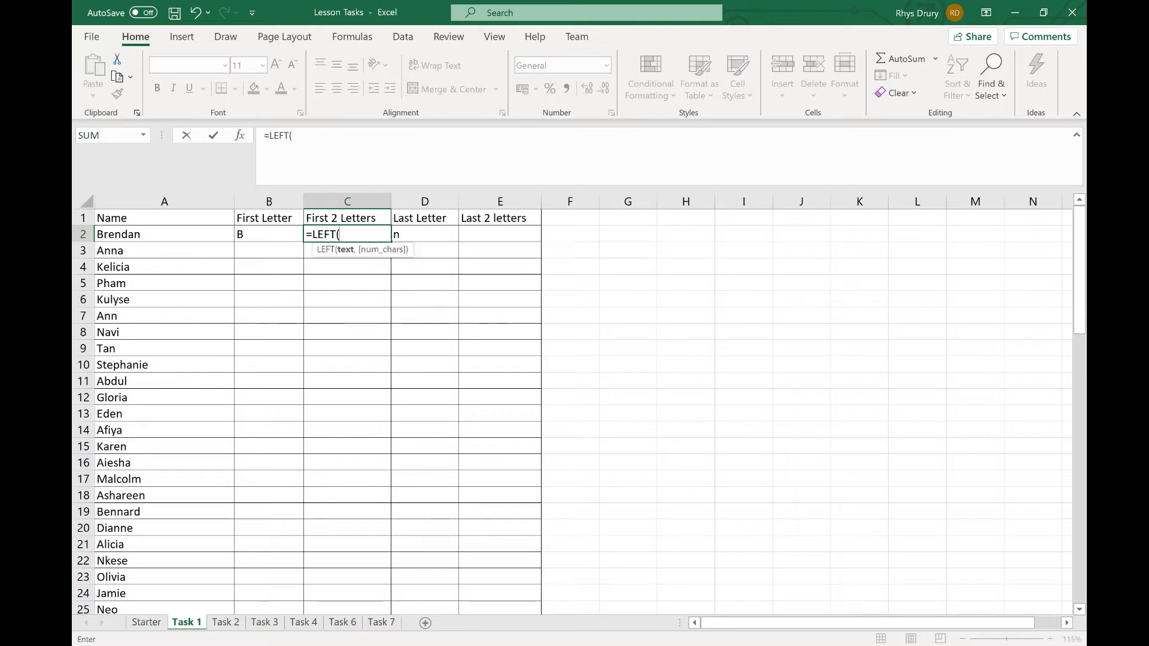
left_click(161, 235)
type(",2)")
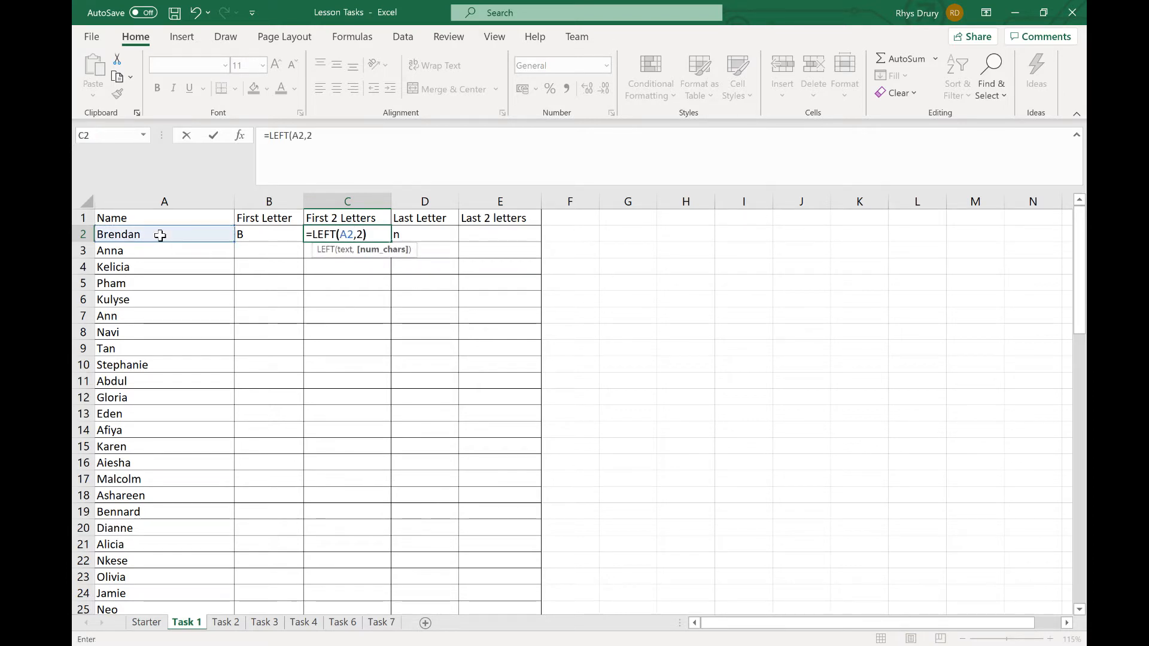
key("Return")
Enter =RIGHT(A2,2) in E2 to extract the last two letters of the name
left_click(486, 222)
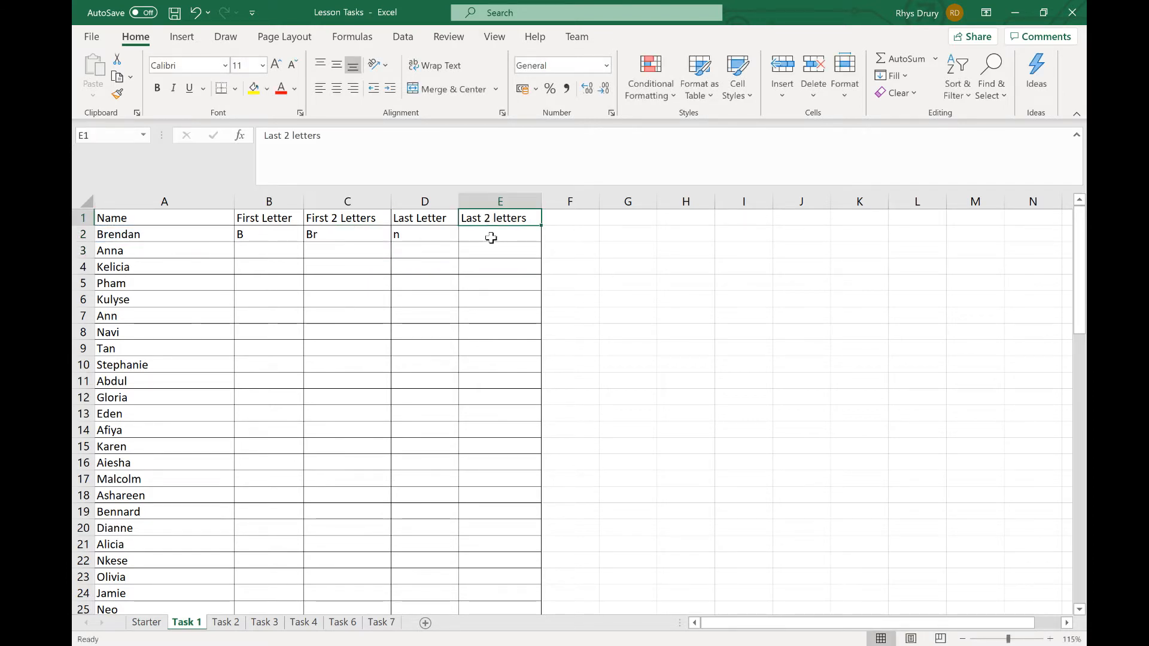
left_click(487, 235)
type("=")
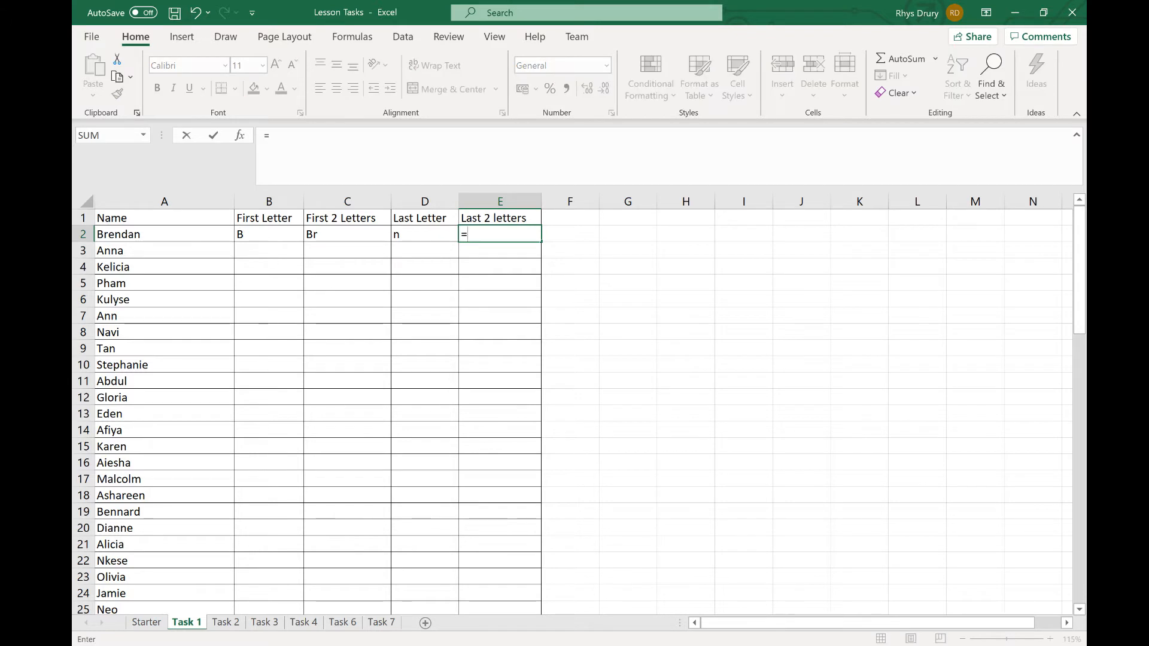
type("RIGHT(")
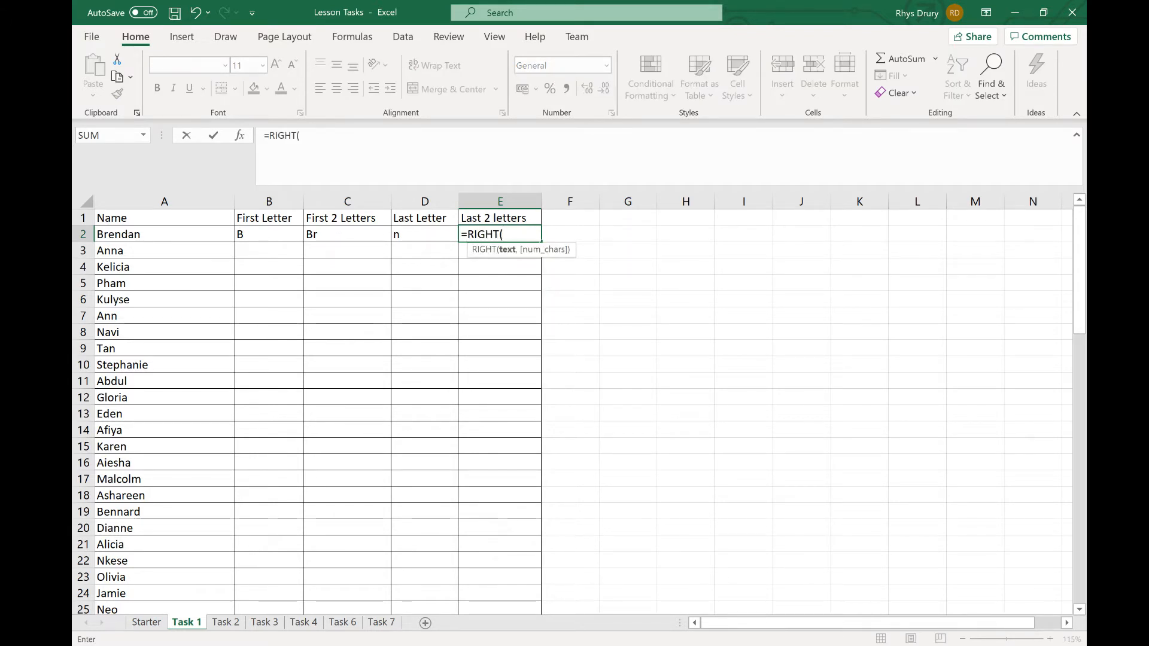
left_click(180, 233)
type(",2)")
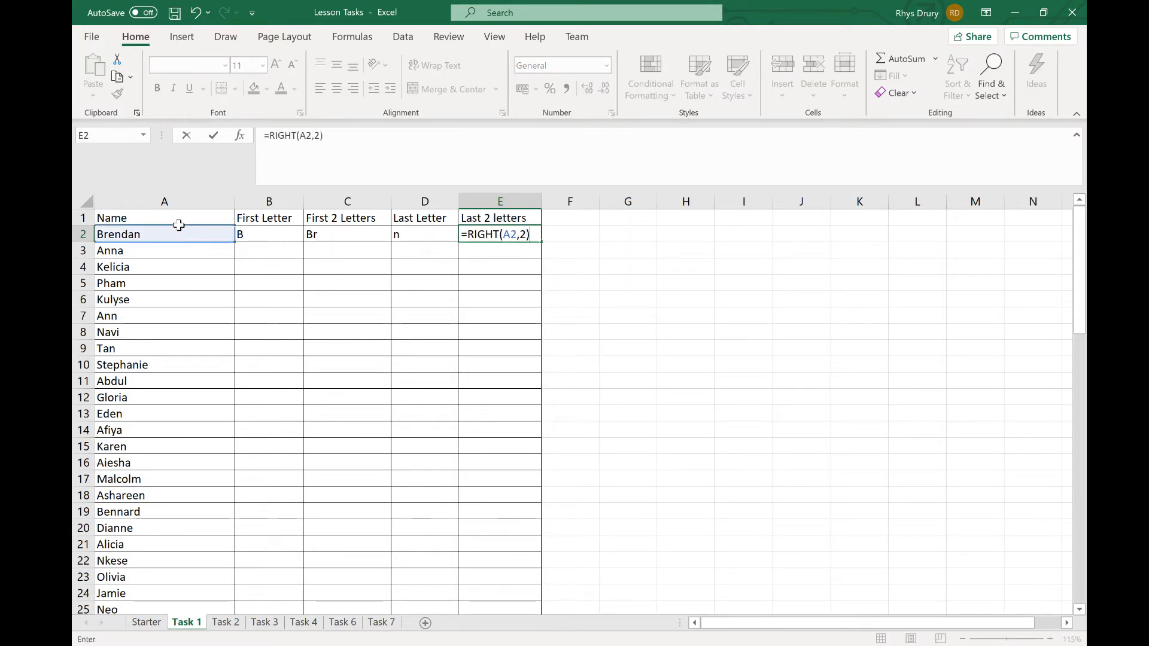
key("Return")
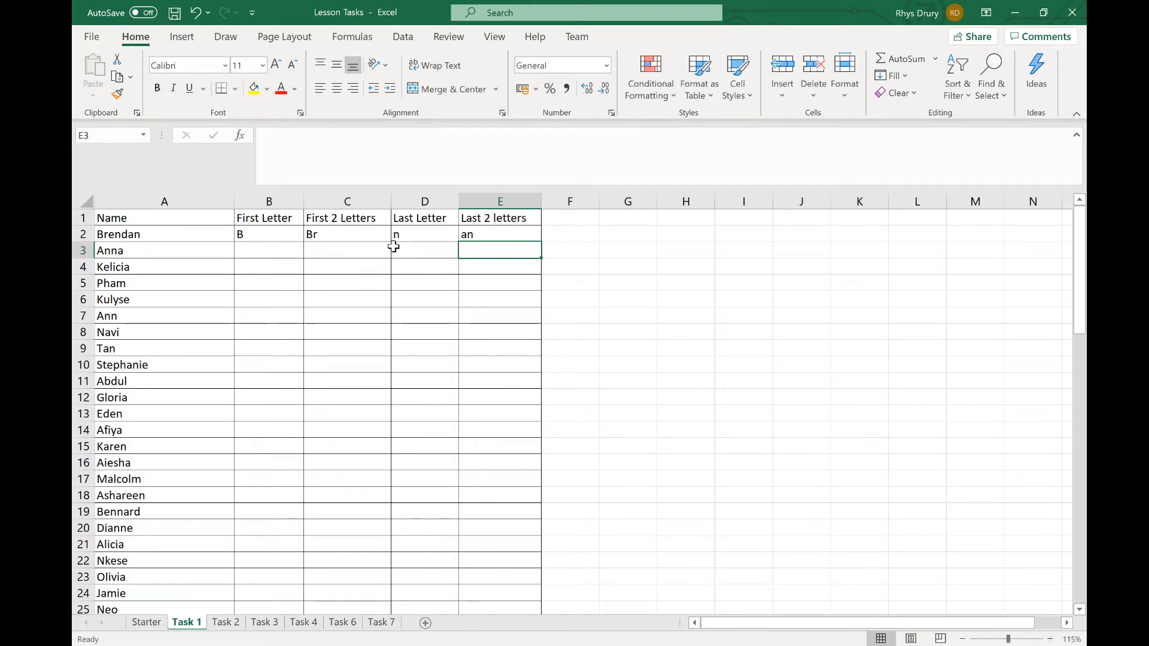
On the Task 2 sheet, enter =MID(A2,3,2) in C2 to extract the city code from the stadium code
key("ctrl+Page_Down")
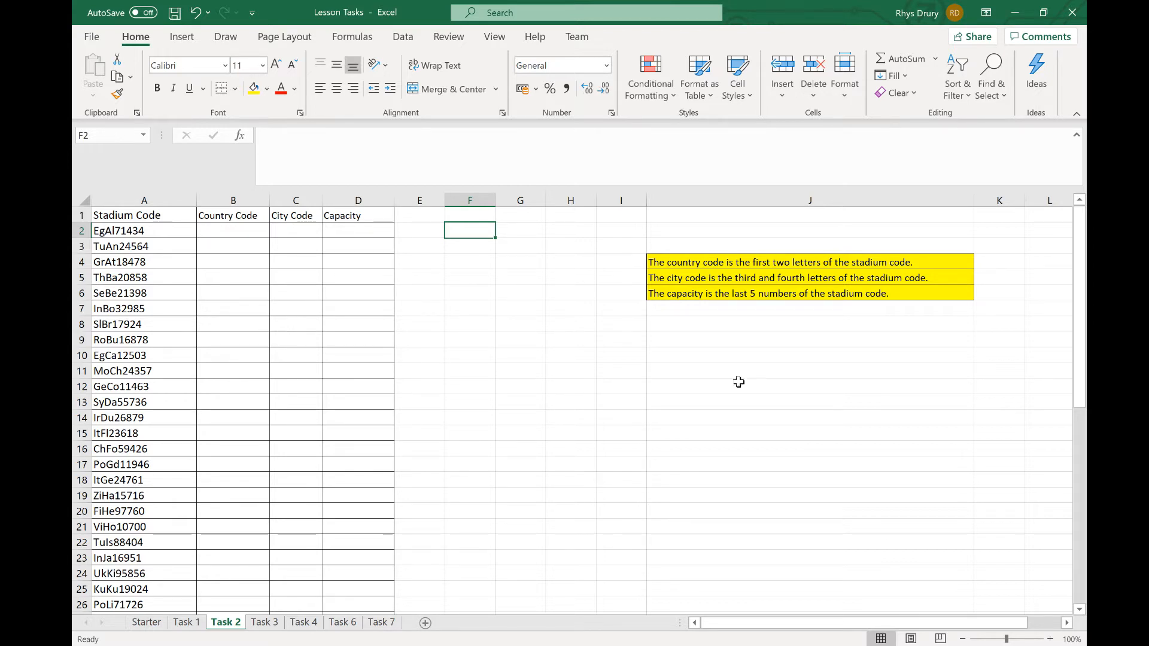
left_click(317, 228)
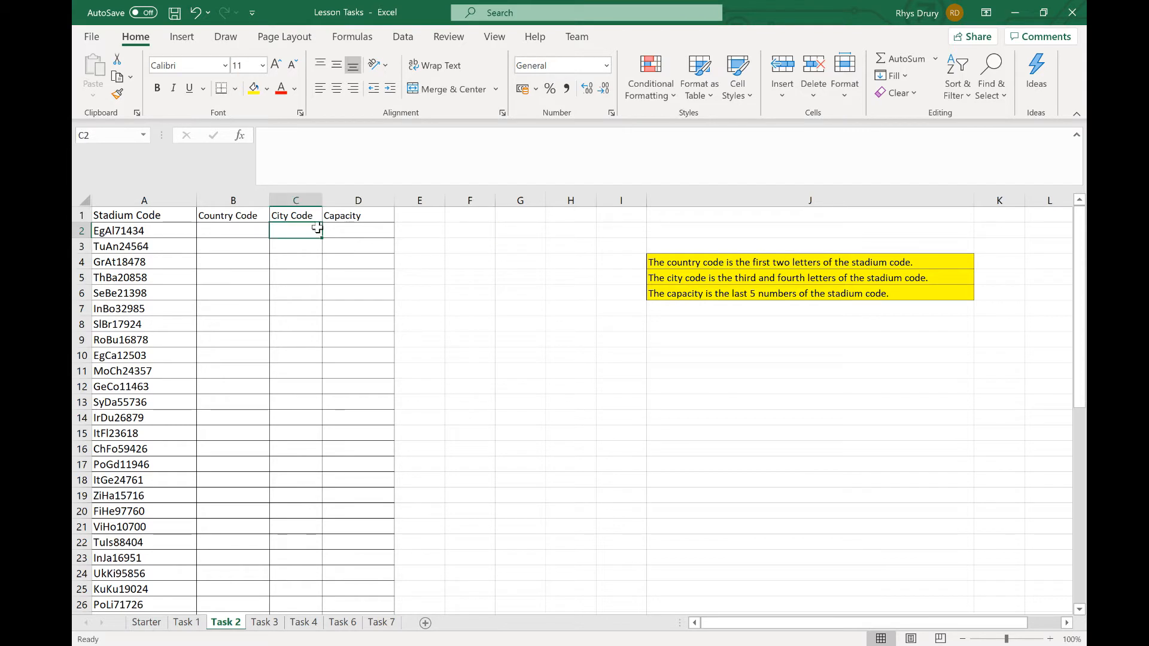
type("=MID(")
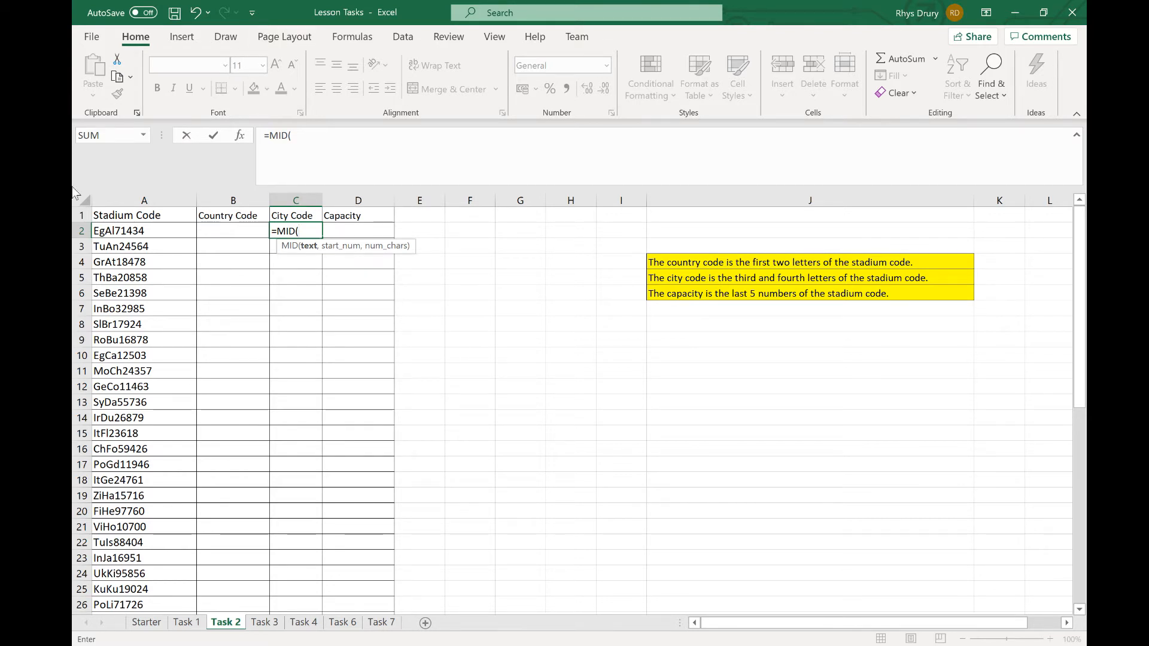
left_click(163, 232)
type(",3,")
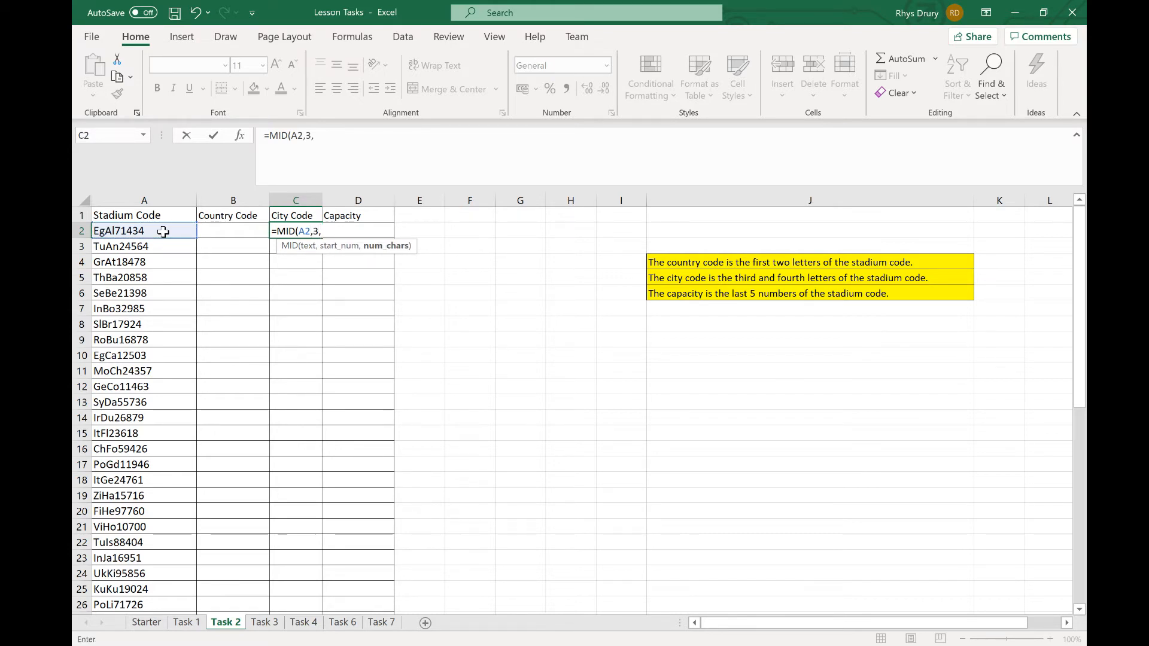
type("2)")
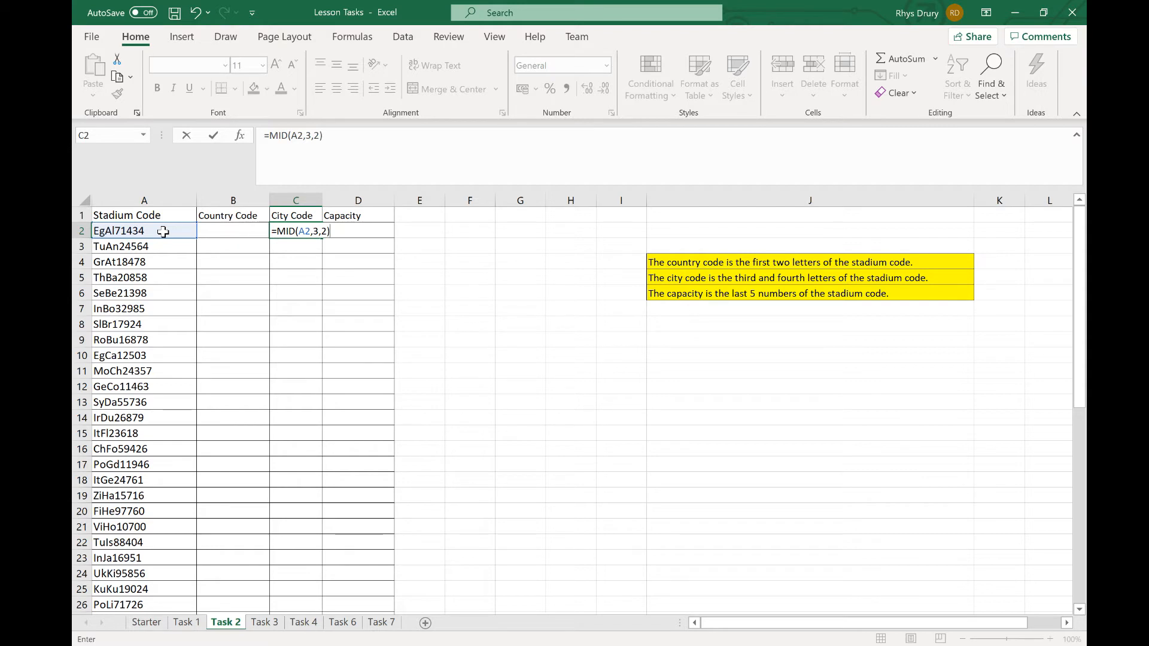
key("Return")
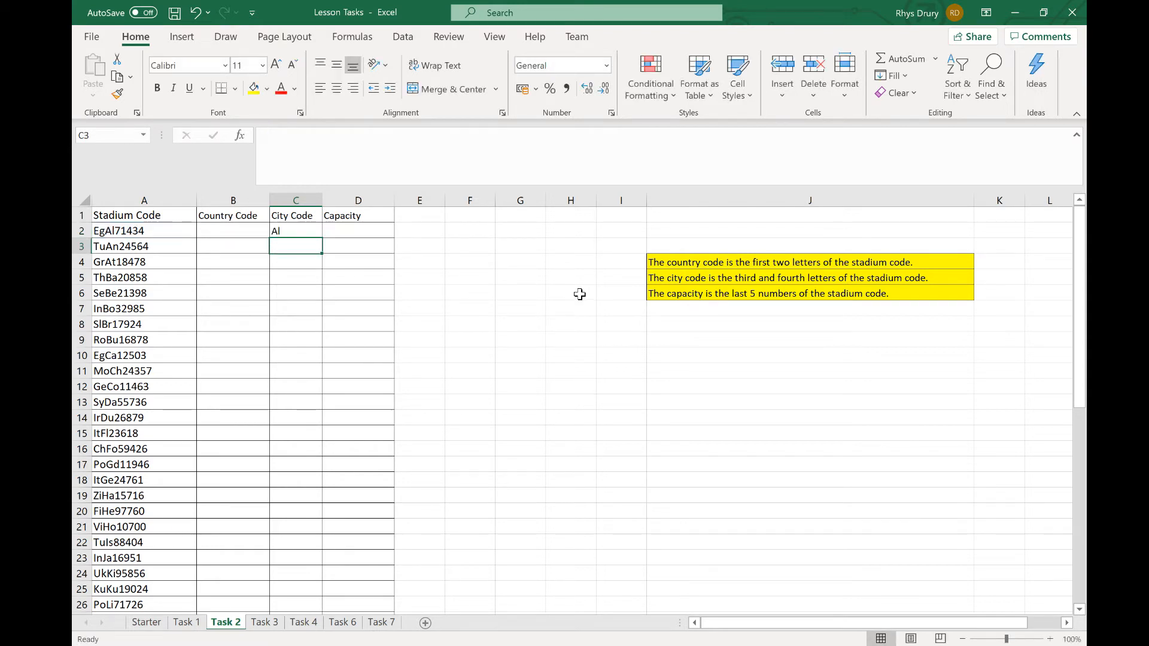
left_click(125, 234)
left_click(296, 234)
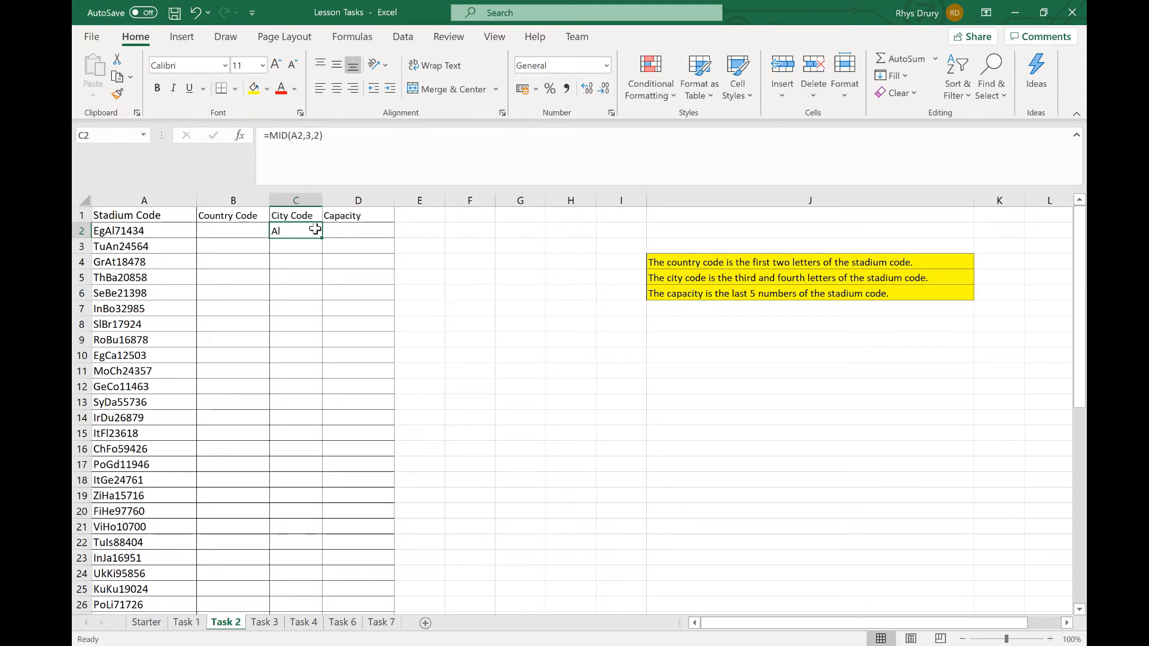
Enter =LEFT(A2,2) in B2 to extract the country code from the stadium code
left_click(242, 235)
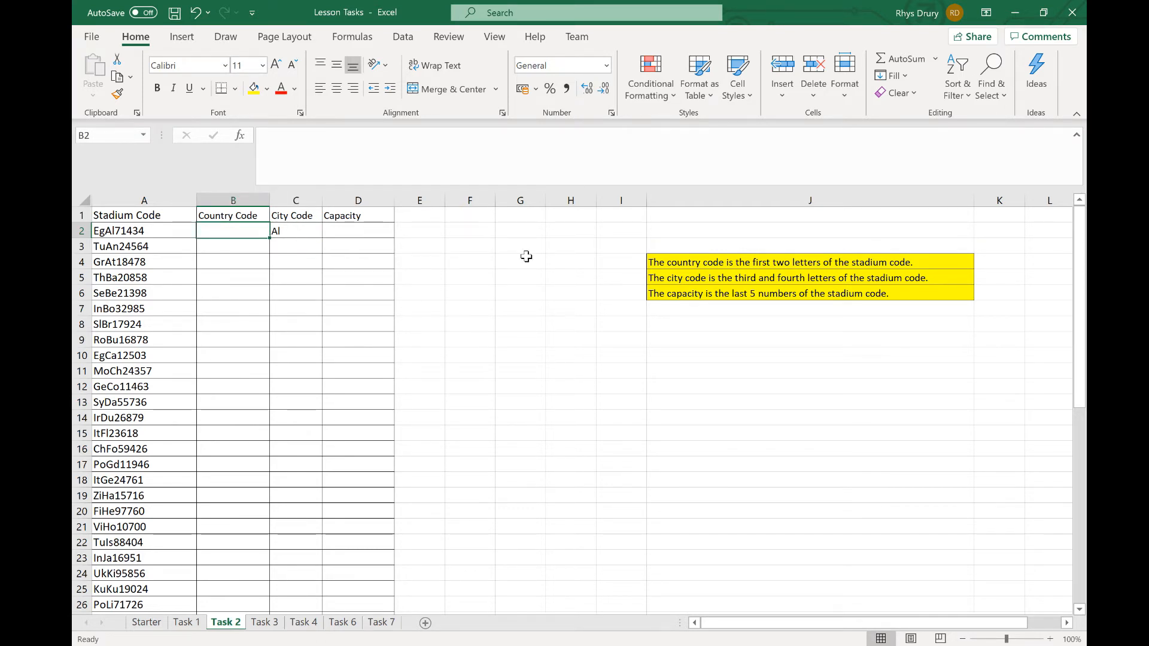
type("=LEF")
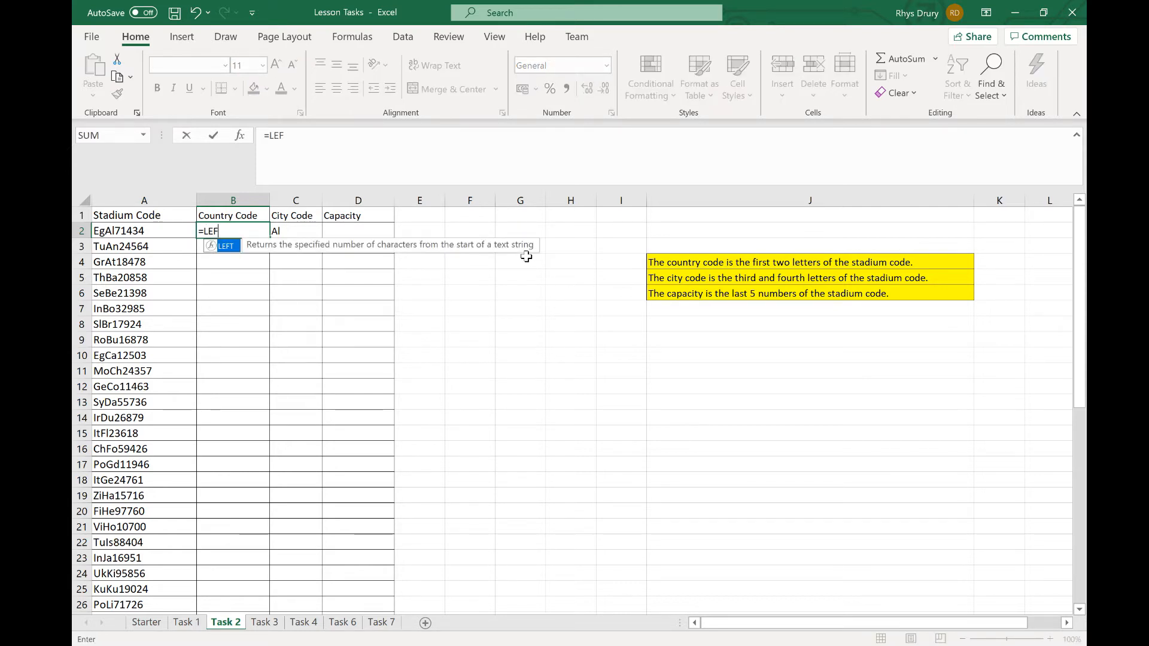
key("Tab")
left_click(171, 231)
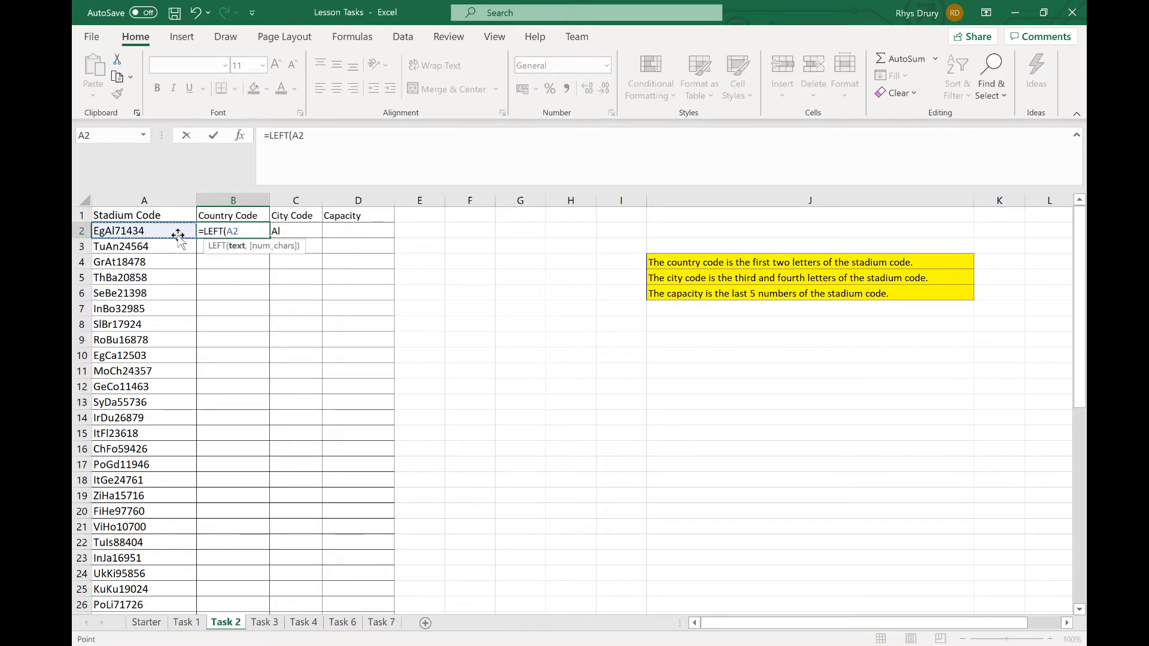
type(",2")
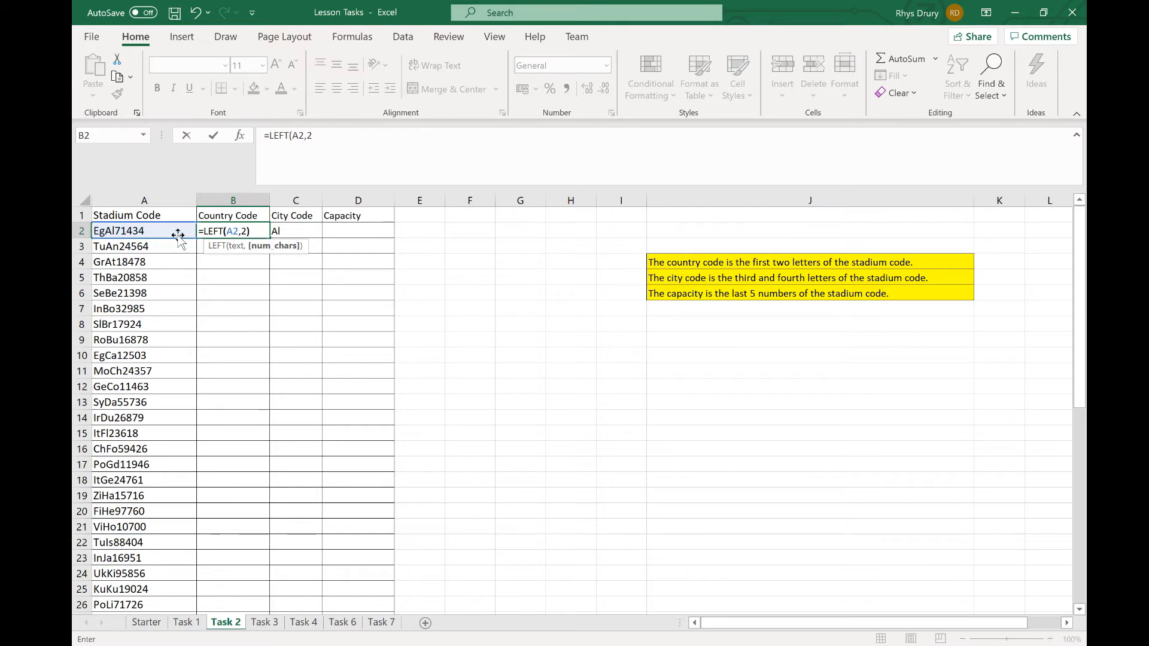
key("Return")
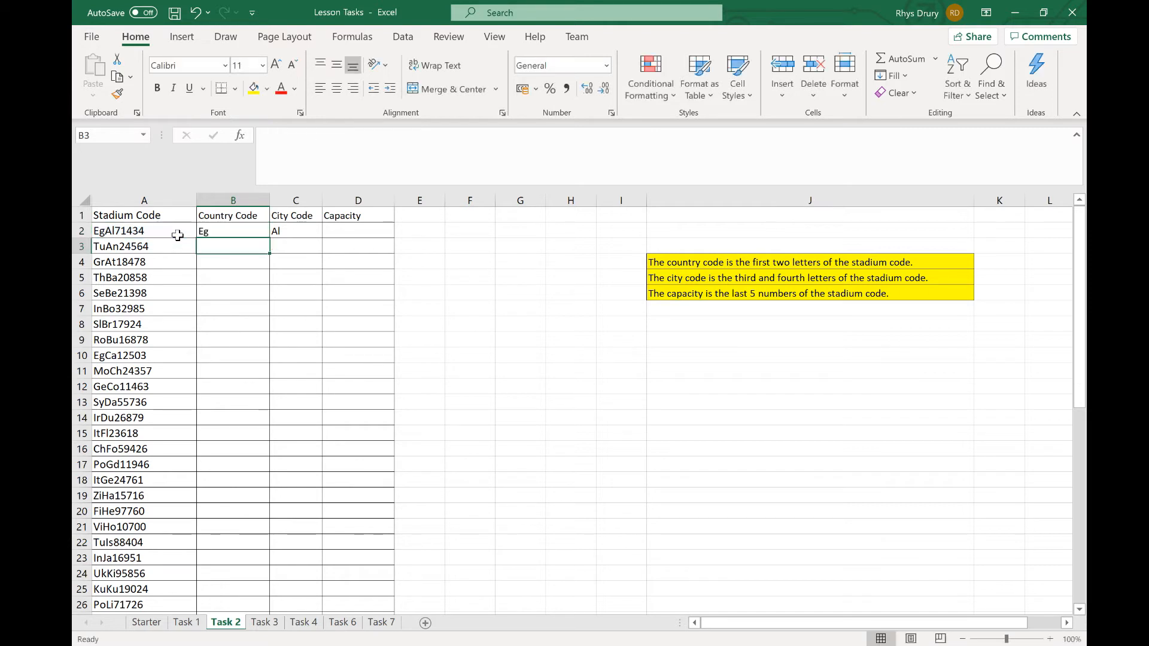
Enter =RIGHT(A2,5) in D2 to extract the capacity from the stadium code
left_click(332, 234)
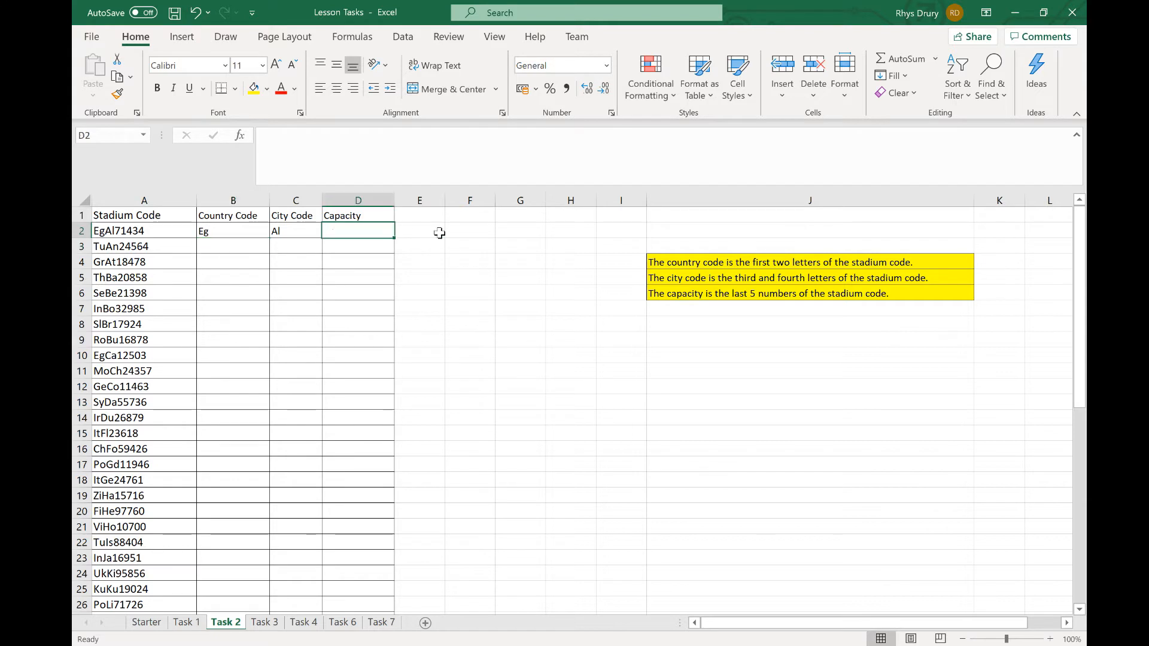
type("=RIGHT")
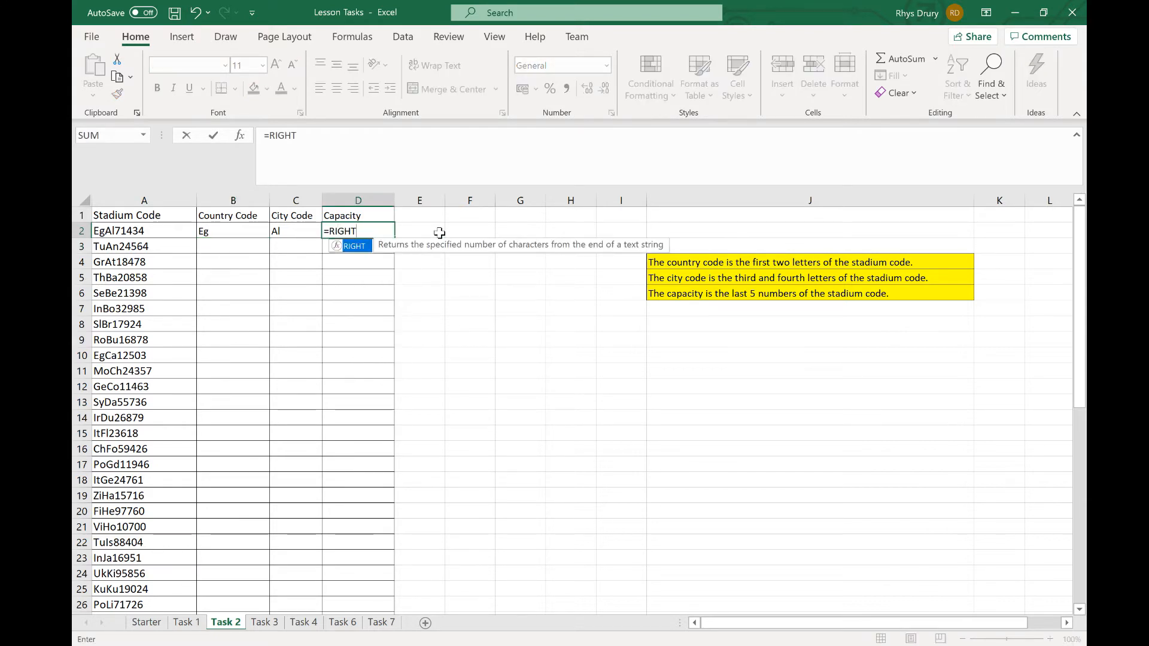
type("(")
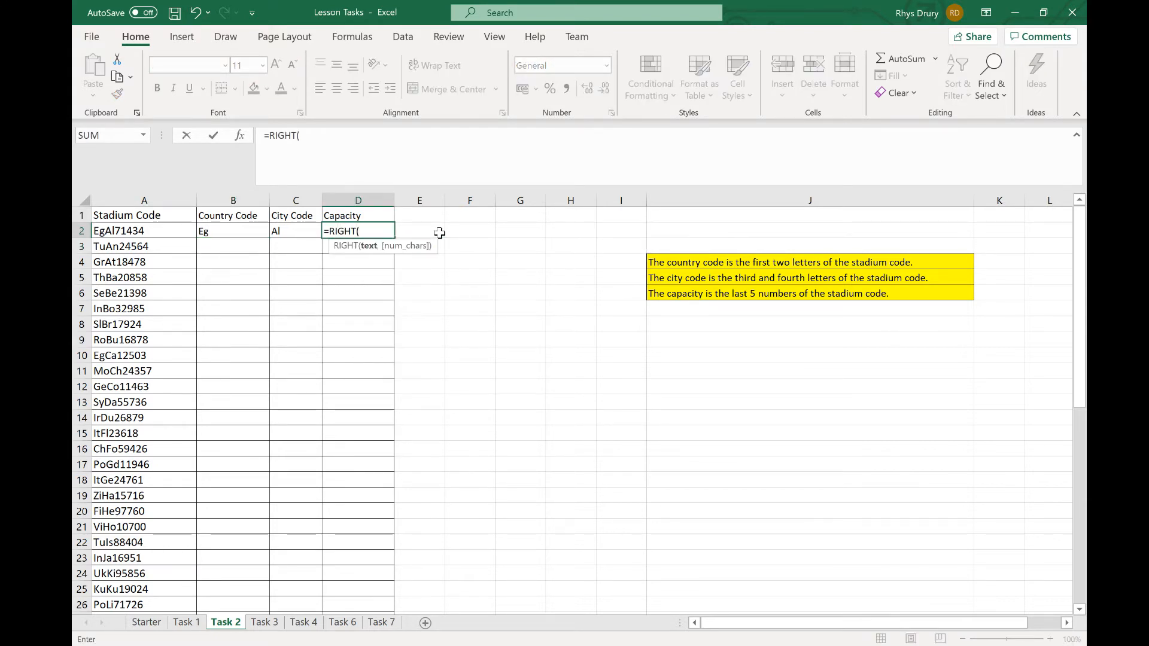
left_click(142, 230)
type(",5)")
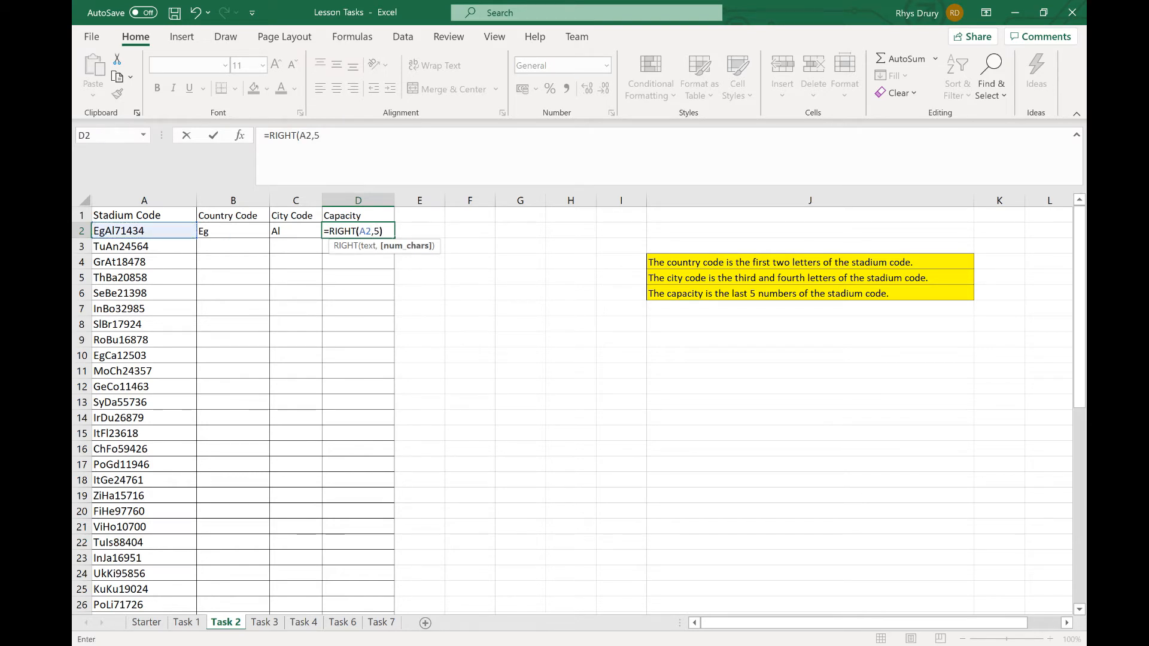
key("Return")
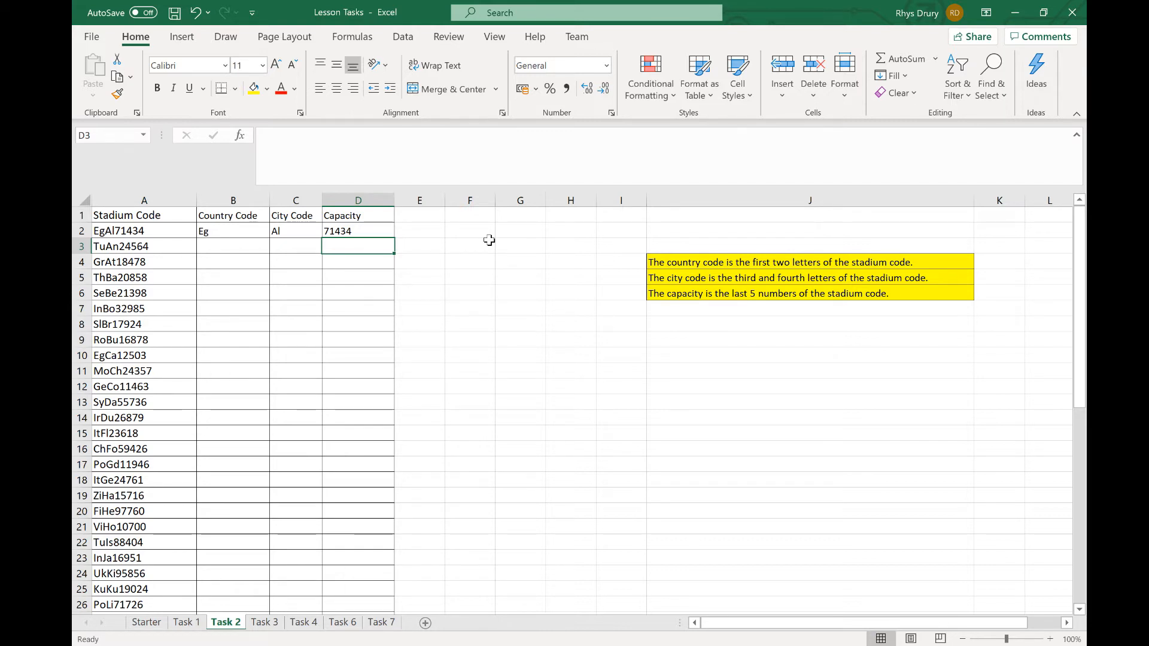
Enter =CONCATENATE(B2,C2,D2) in E2 to join the country code, city code and capacity
left_click(433, 231)
type("=CON")
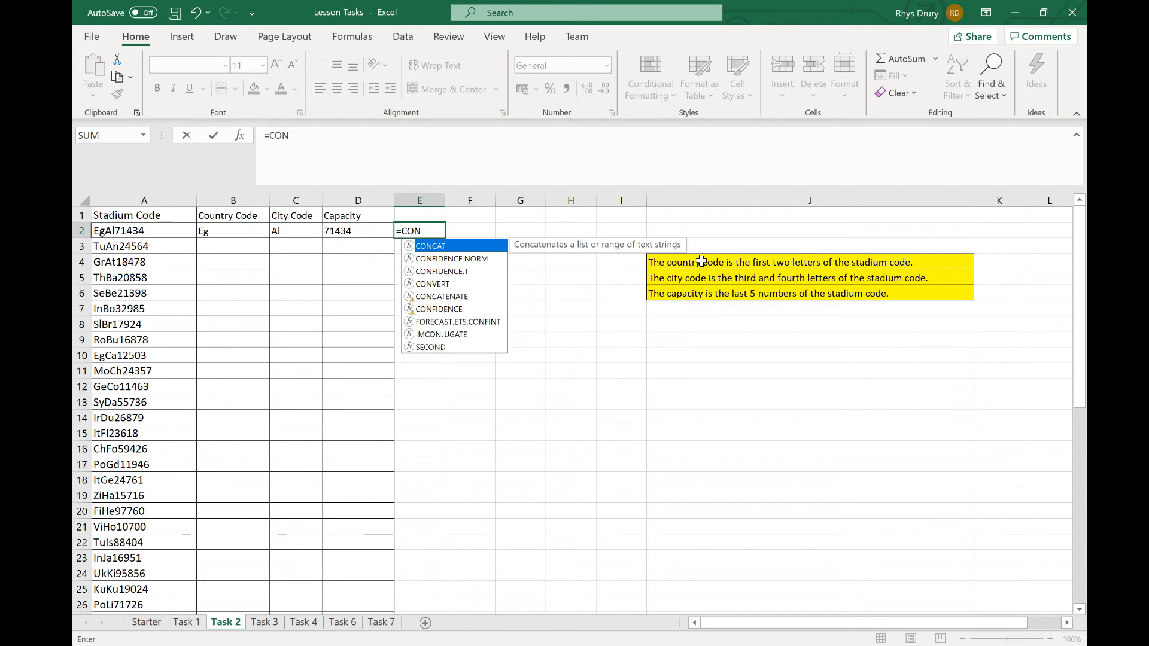
type("CATEN")
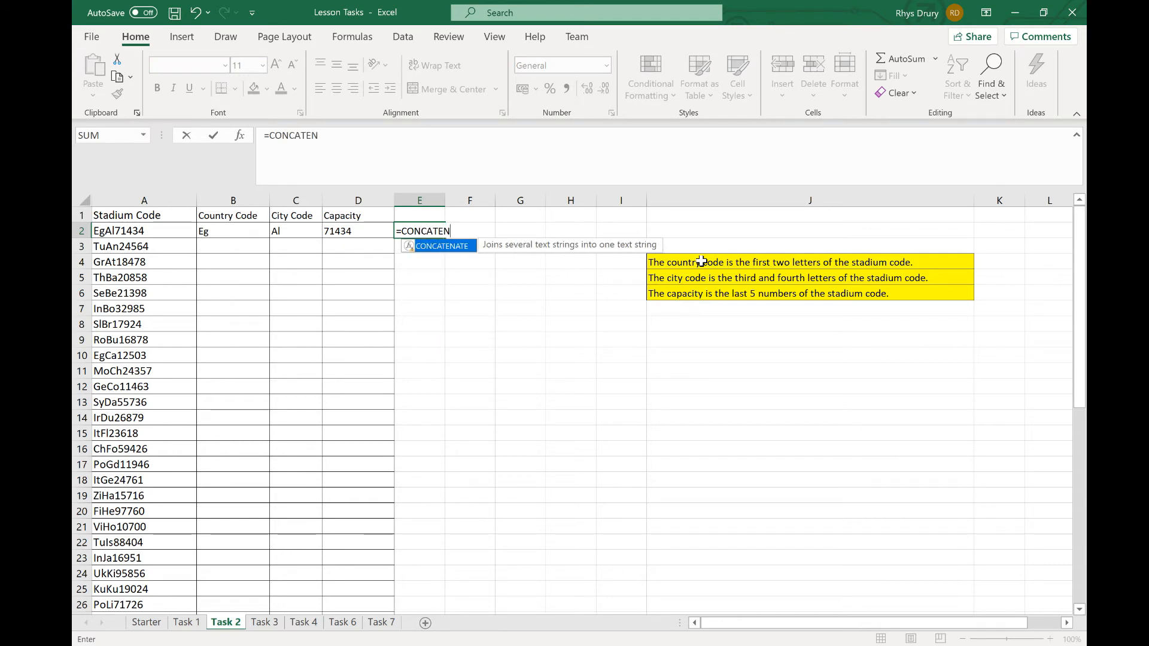
type("ATE(")
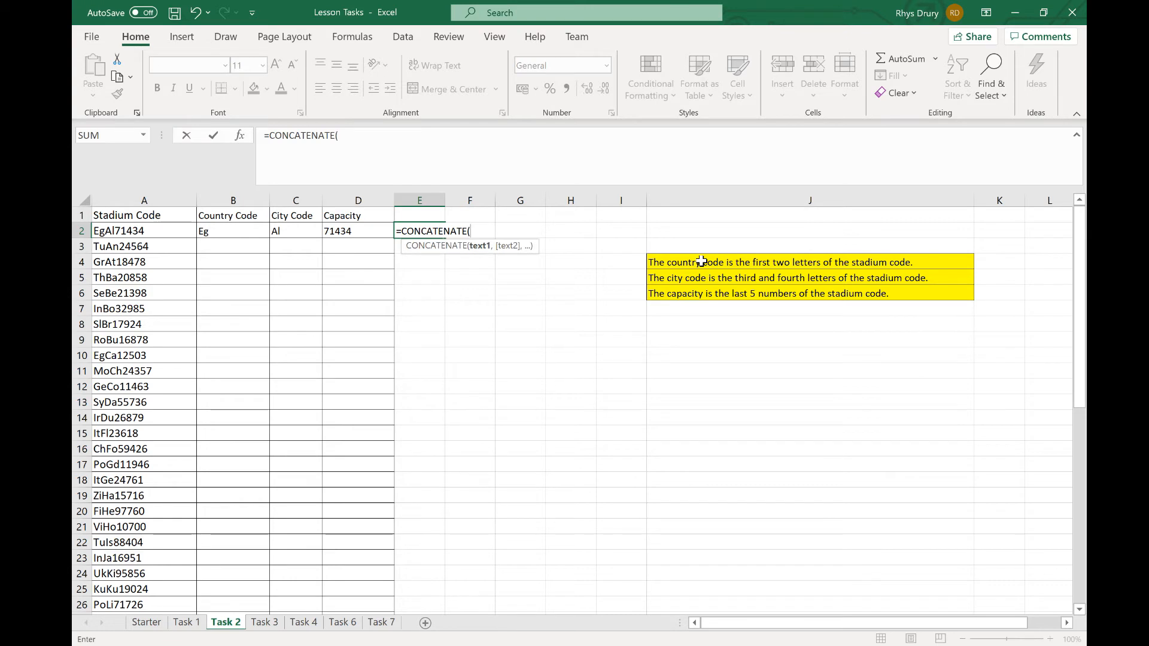
left_click(243, 234)
type(",")
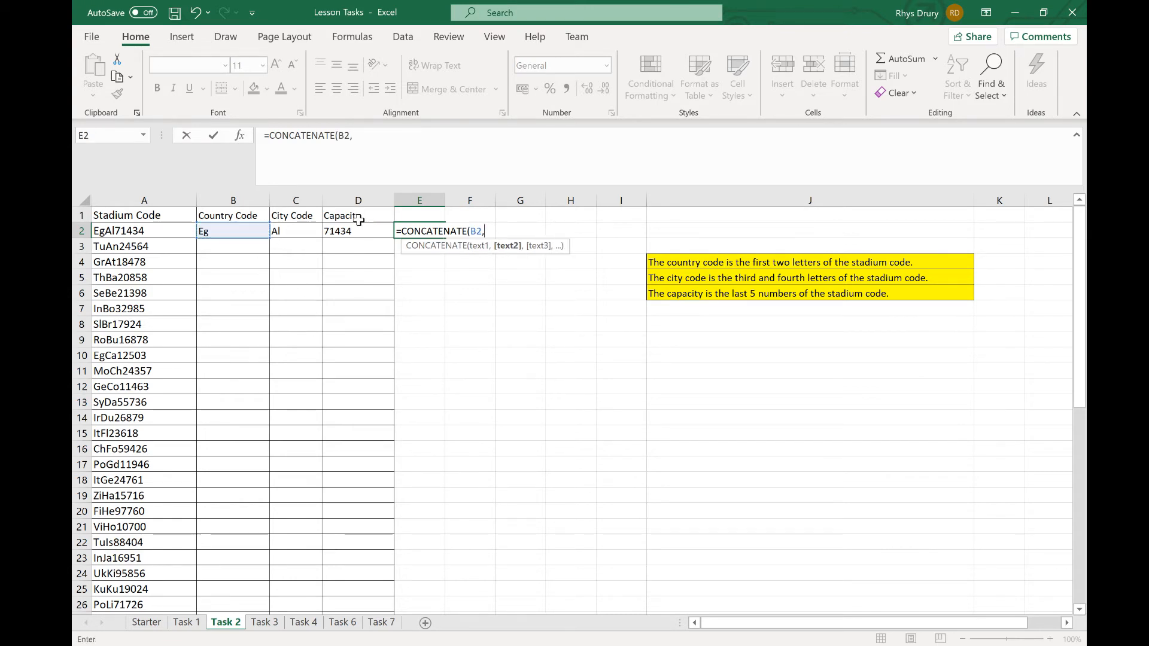
left_click(316, 231)
type(",")
left_click(350, 234)
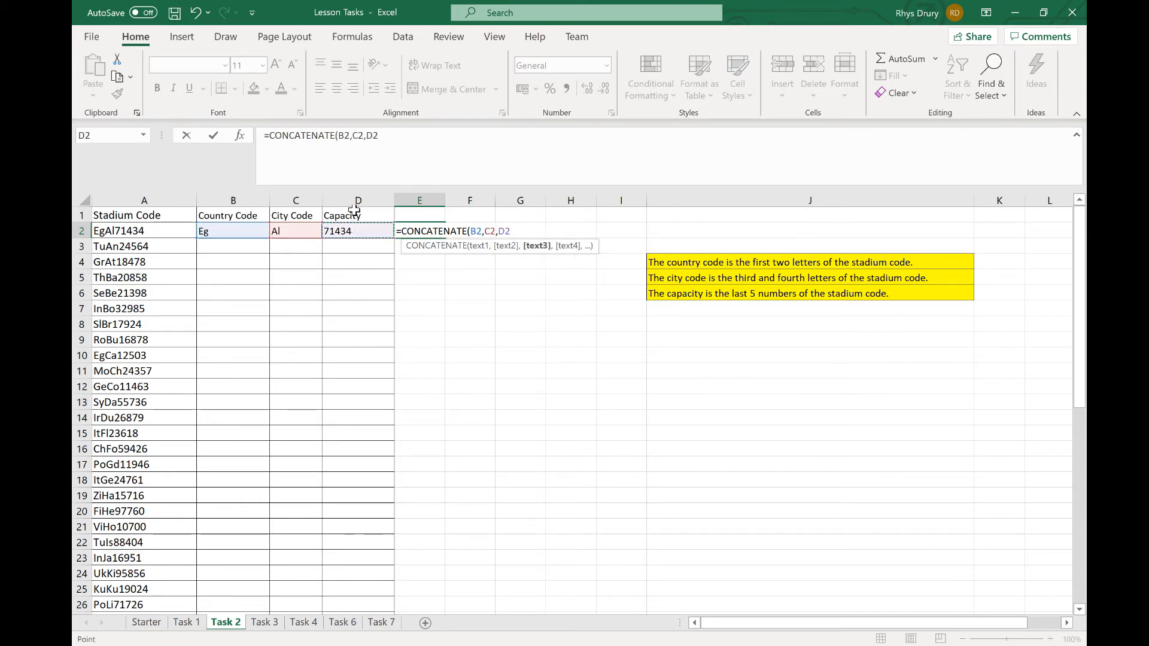
type(")")
key("Return")
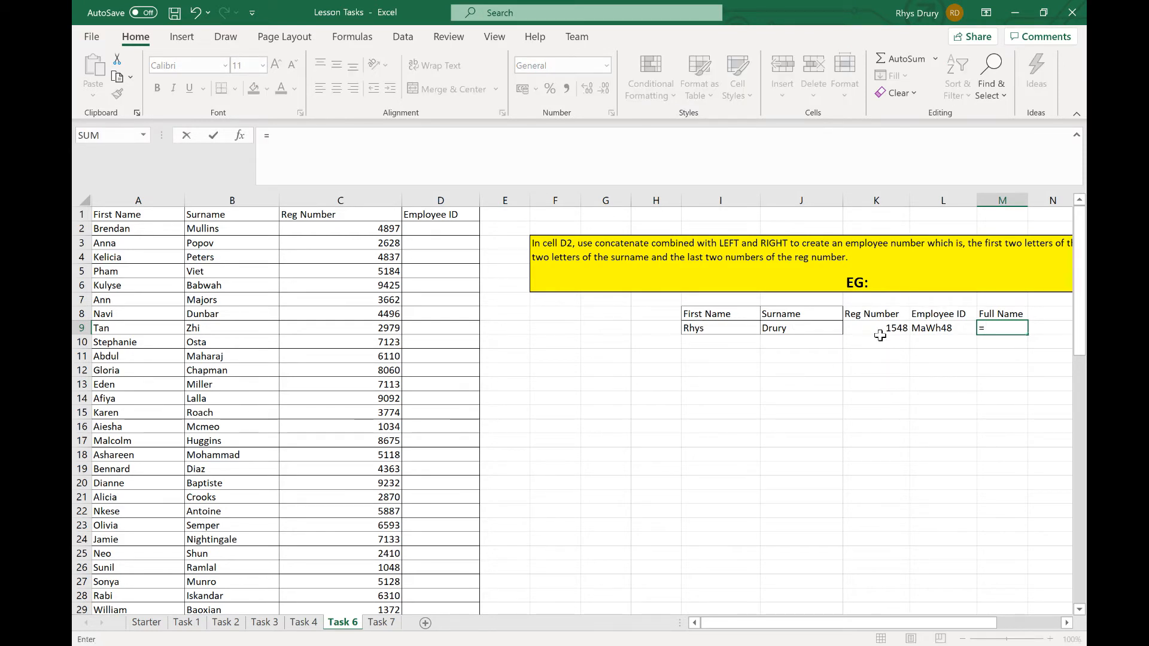
On the Task 6 sheet, complete the M9 formula as =CONCATENATE(I9, " ",J9) to join first name and surname with a space
type("CONCAT")
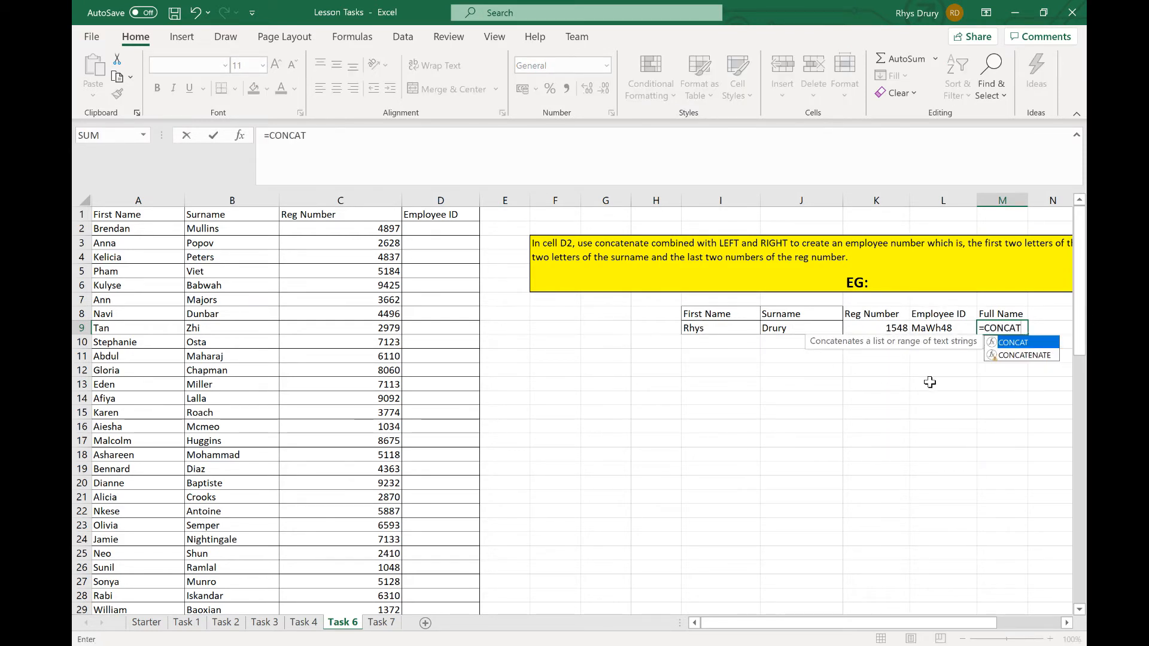
key("Down")
key("Tab")
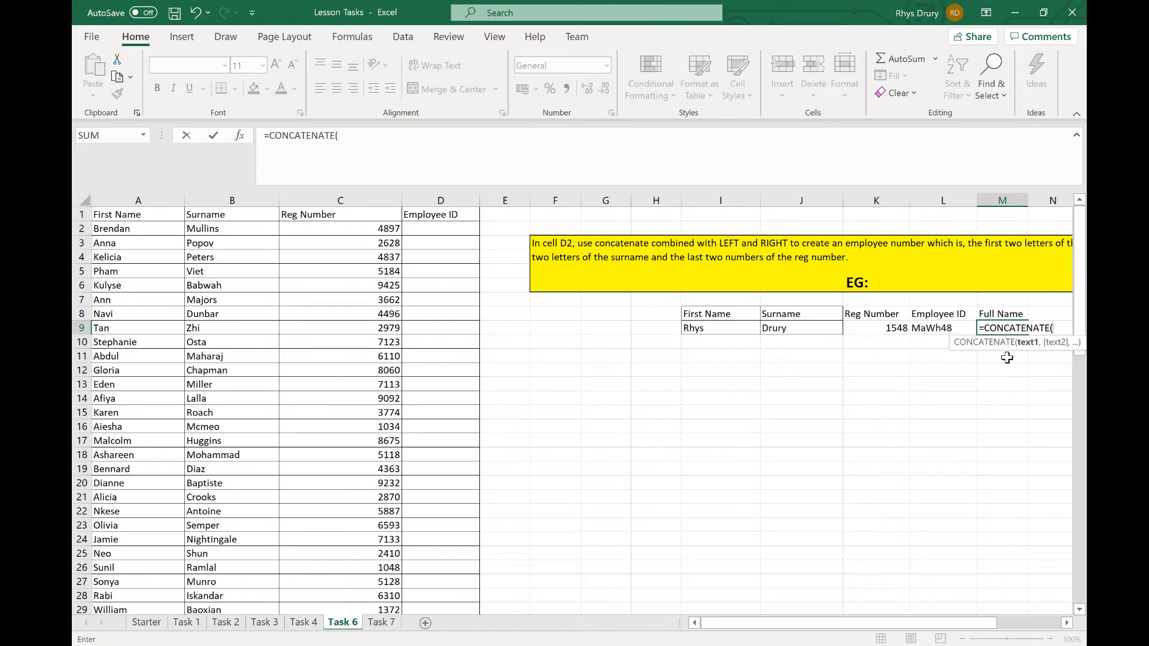
left_click(722, 328)
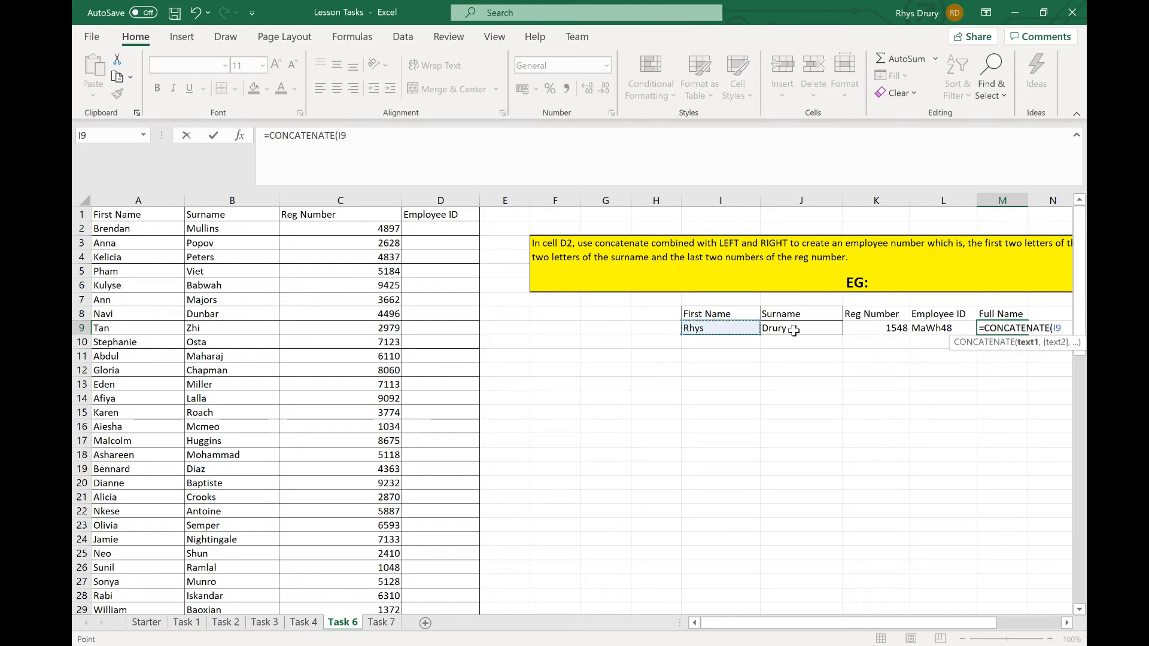
type(",")
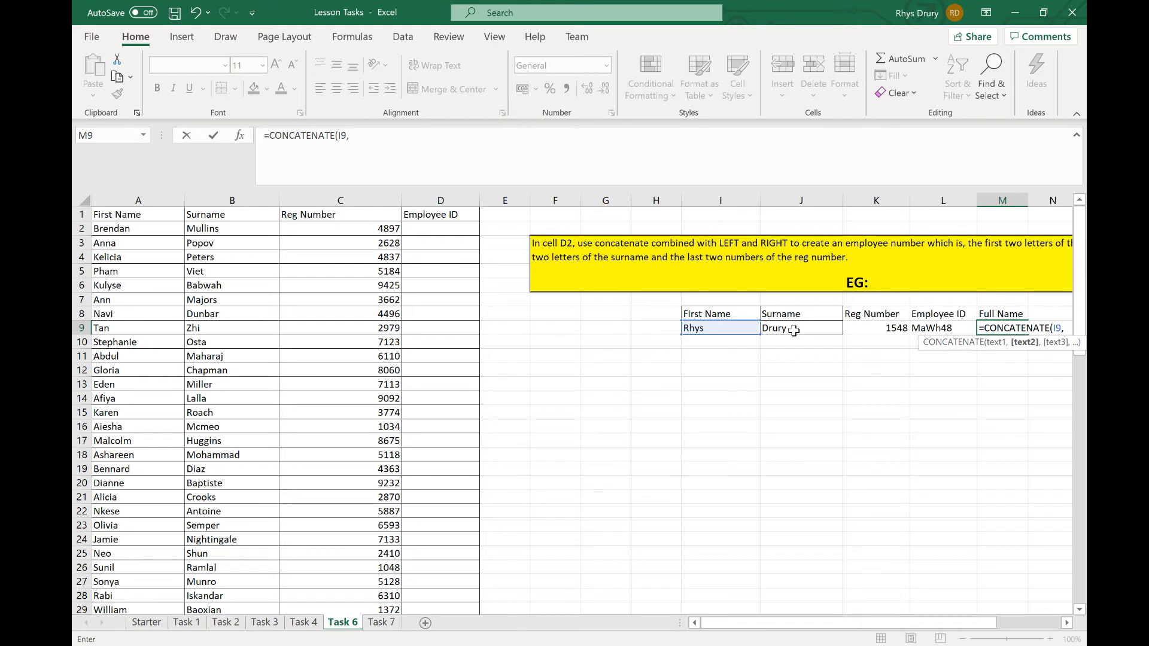
type(" \" \",")
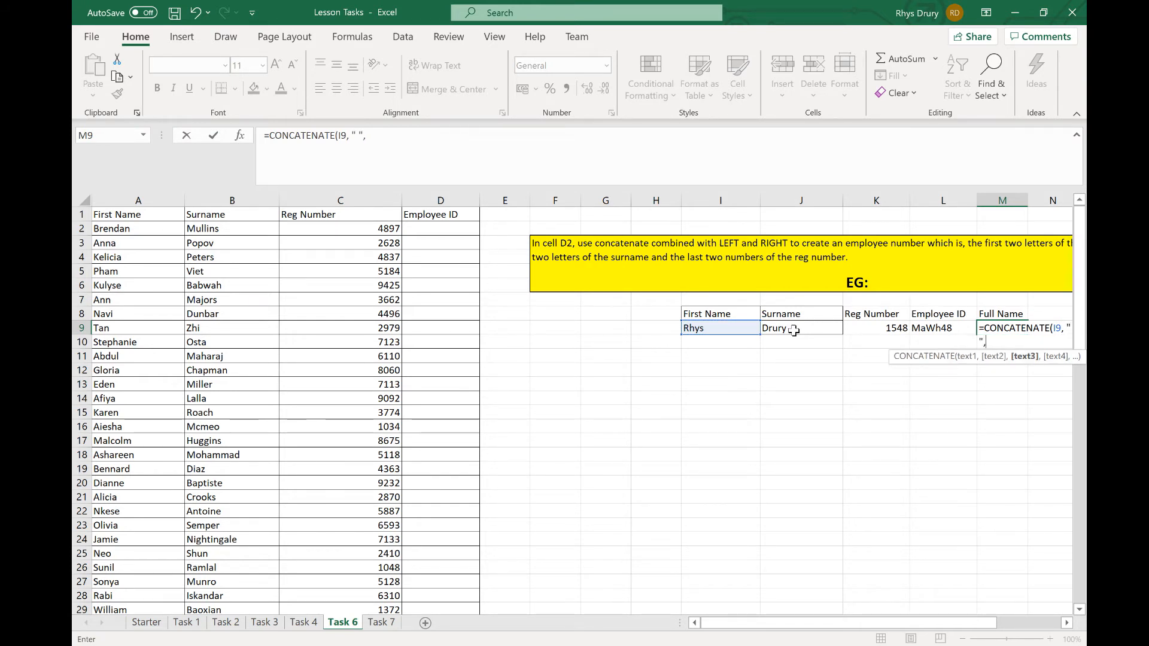
left_click(793, 329)
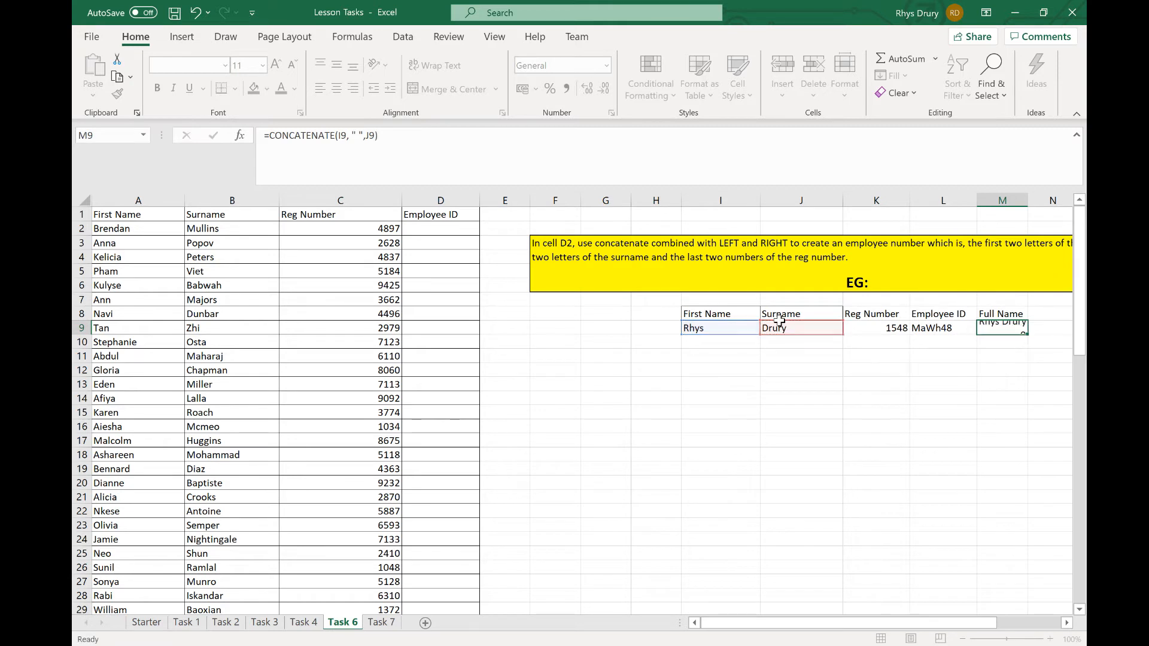
key("Return")
left_click(1020, 332)
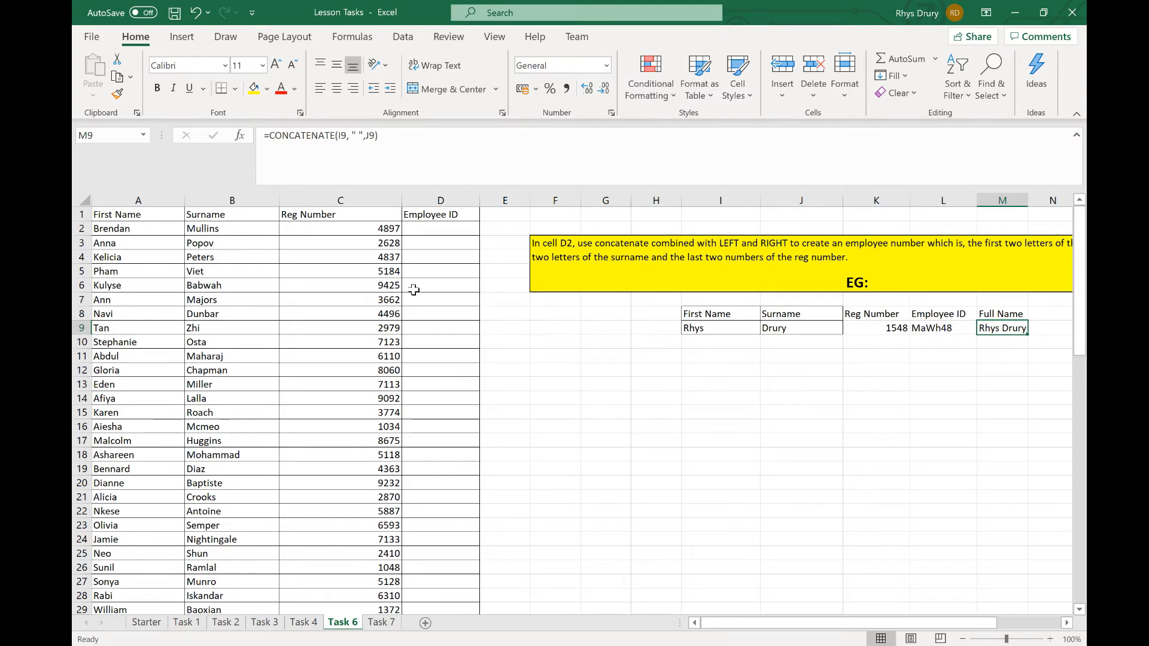
left_click(447, 234)
left_click(115, 234)
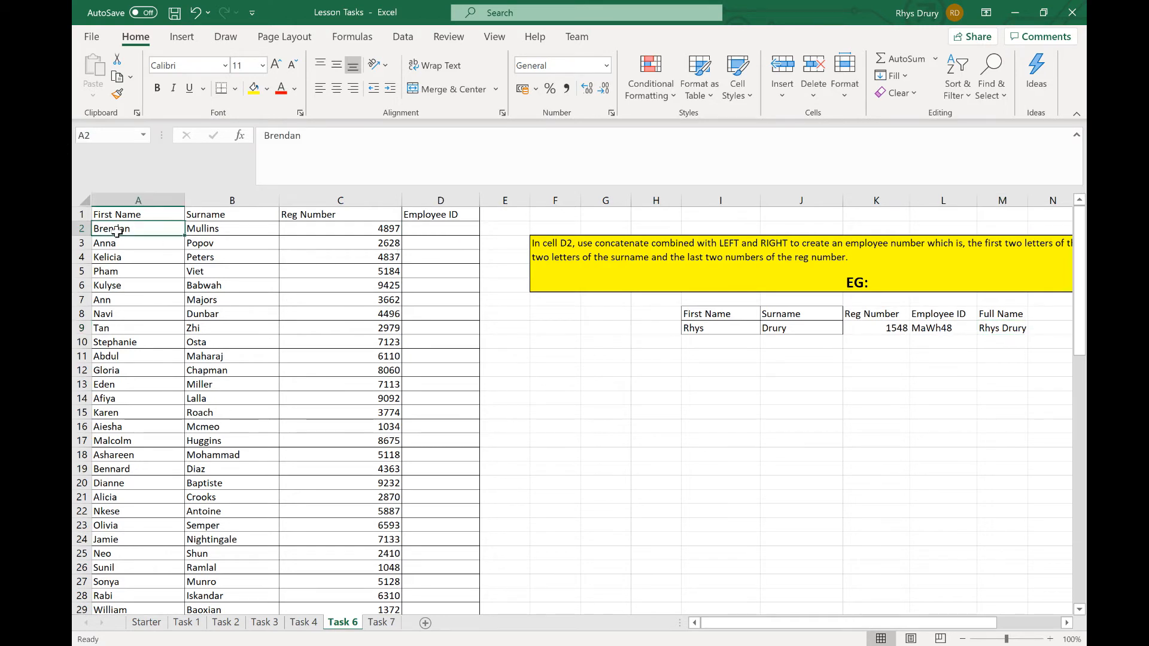
left_click(240, 234)
left_click(309, 231)
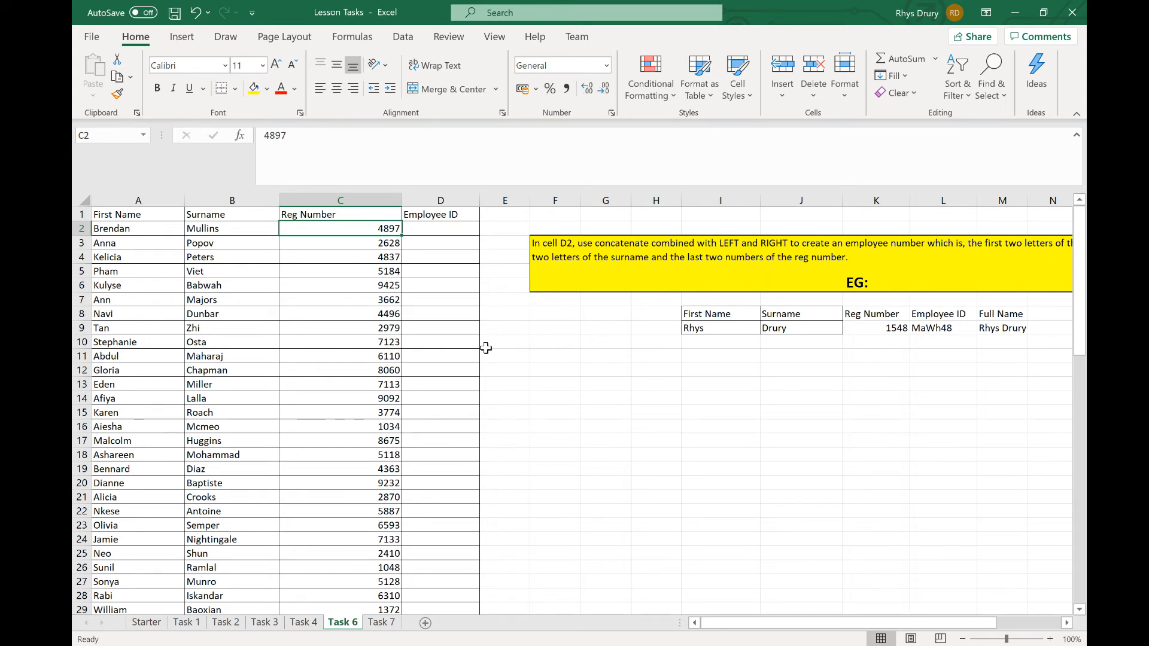
Start a CONCATENATE formula in D2 with LEFT(A2,2) as its first argument for the first name's first two letters
left_click(453, 230)
type("=")
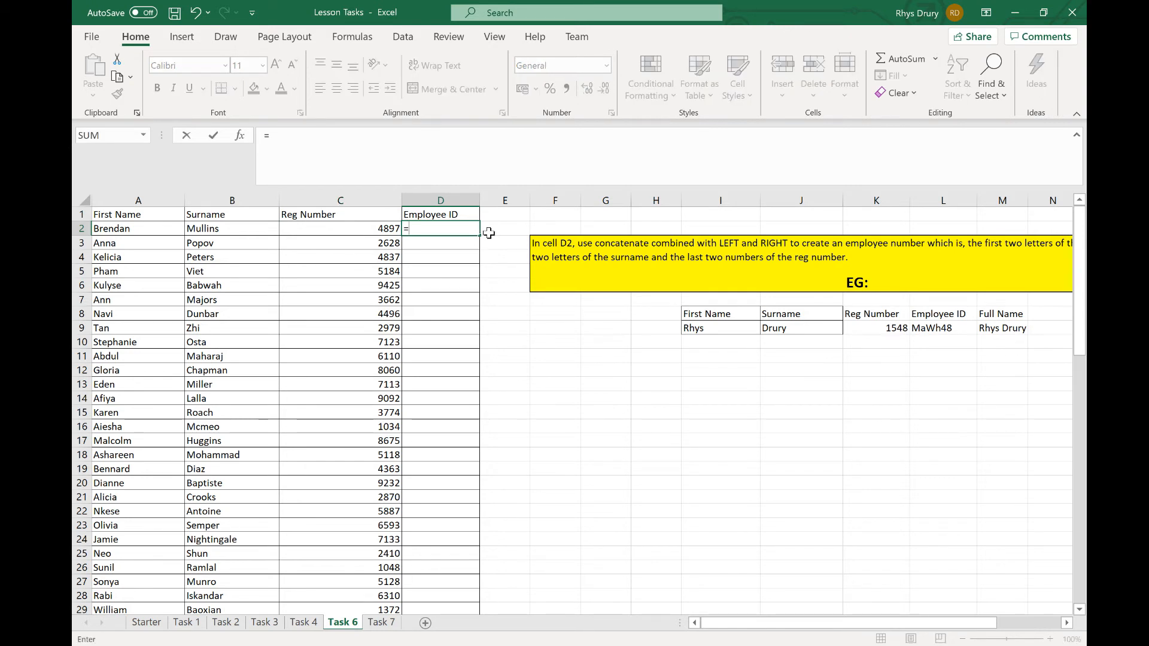
type("CONC")
left_click(472, 256)
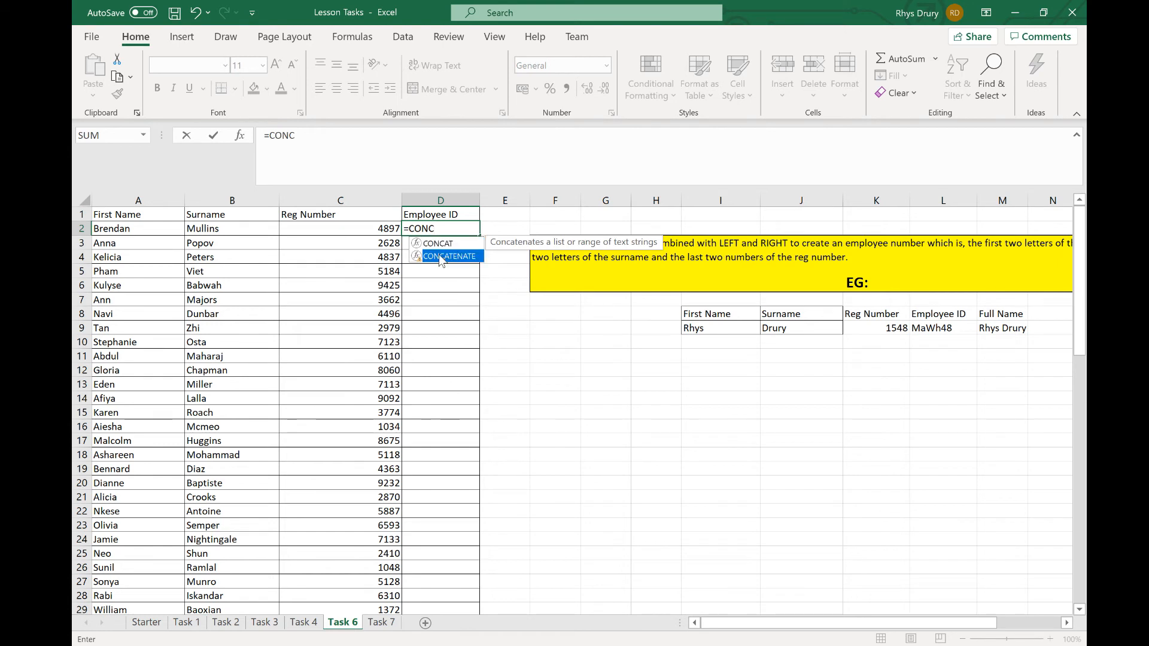
double_click(473, 256)
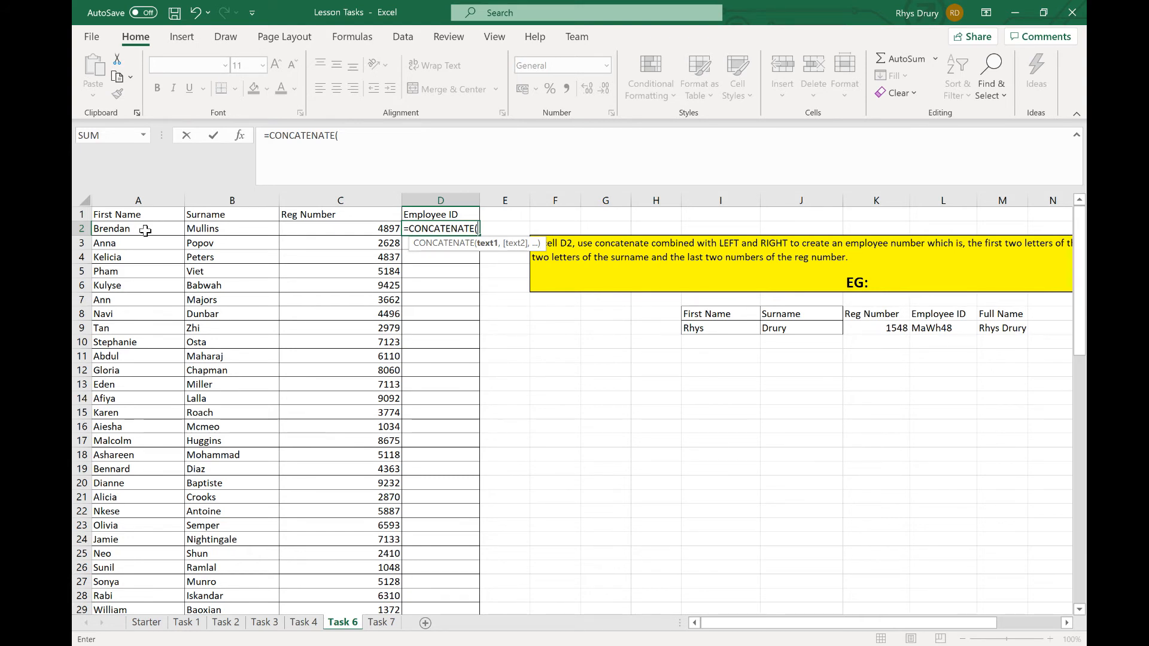
type("LEFT(")
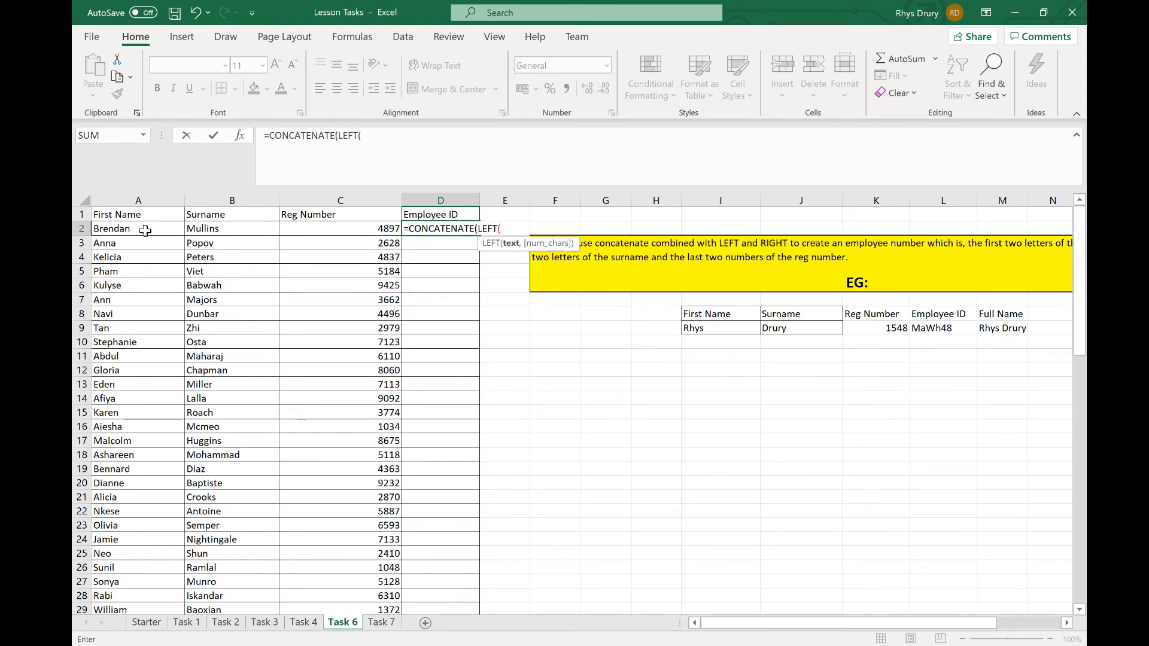
left_click(146, 230)
type(",2")
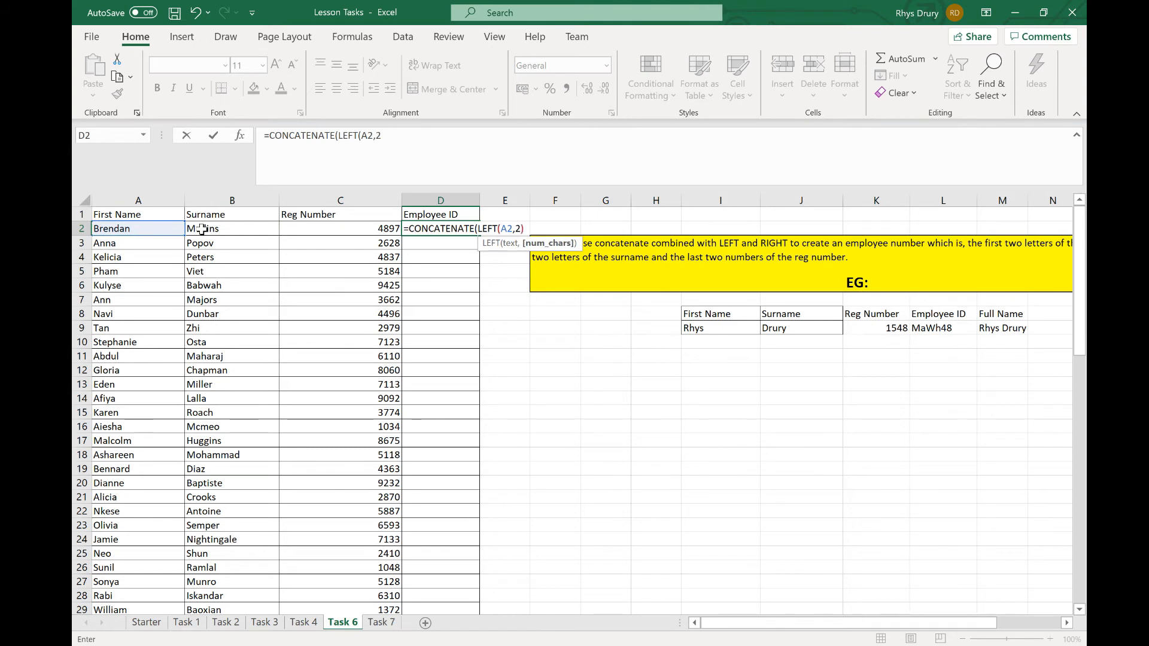
type("),")
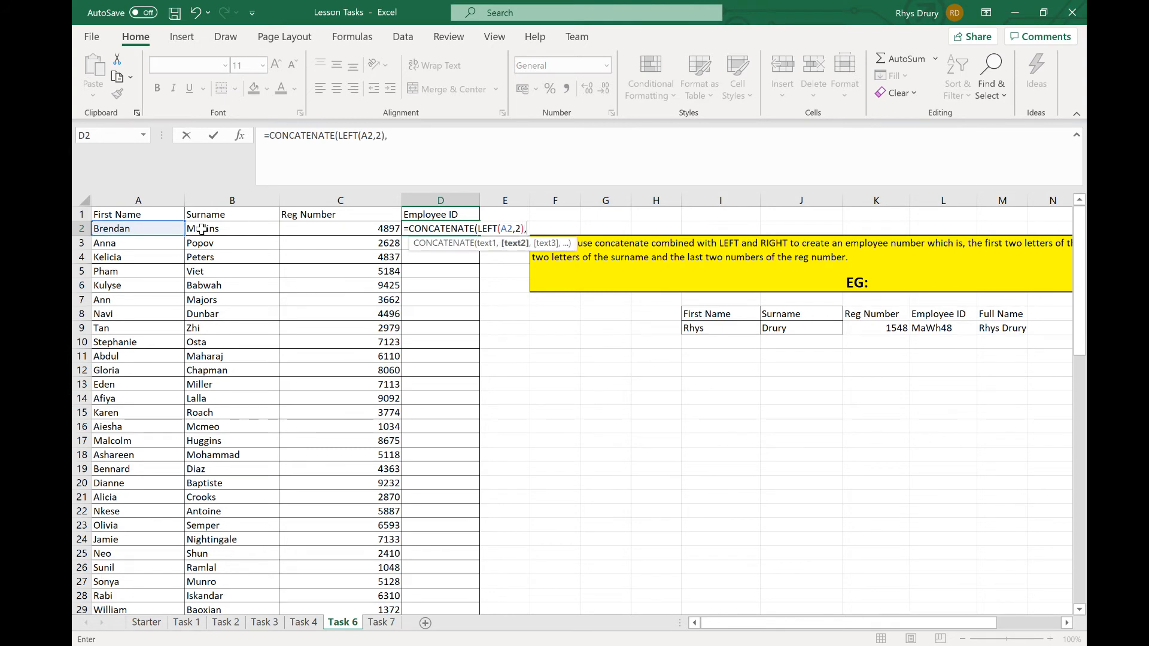
Add RIGHT(B2,2) on the surname as the second argument of the D2 CONCATENATE formula
type("RIGHT(")
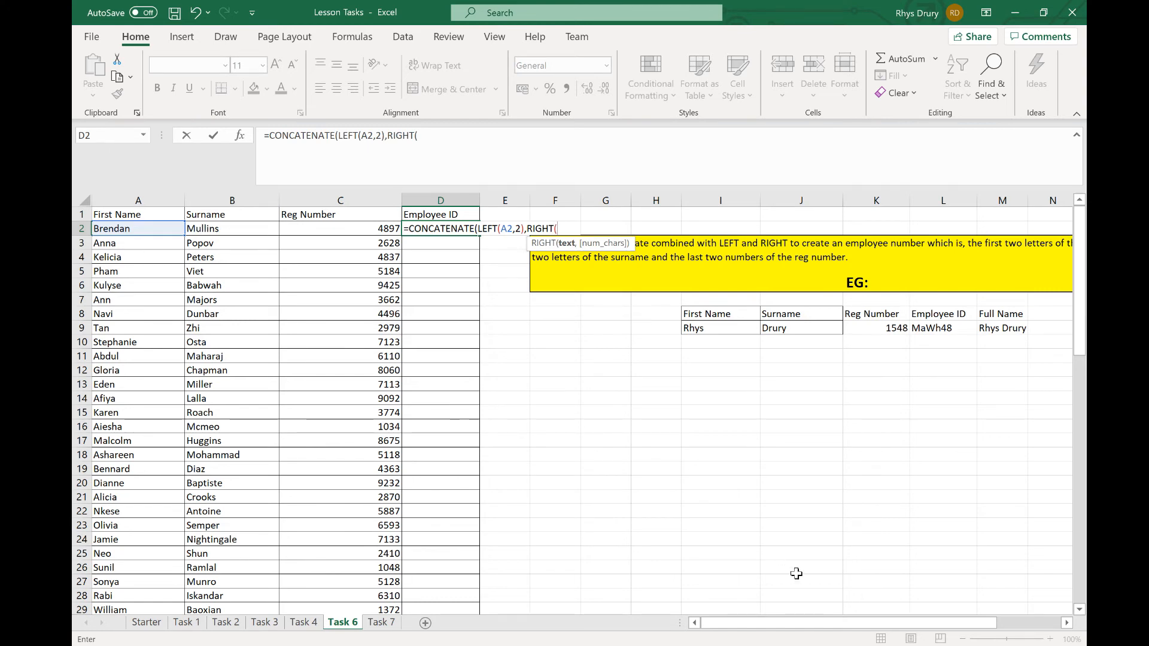
mouse_move(817, 622)
left_mouse_down()
mouse_move(874, 613)
mouse_move(817, 613)
left_mouse_up()
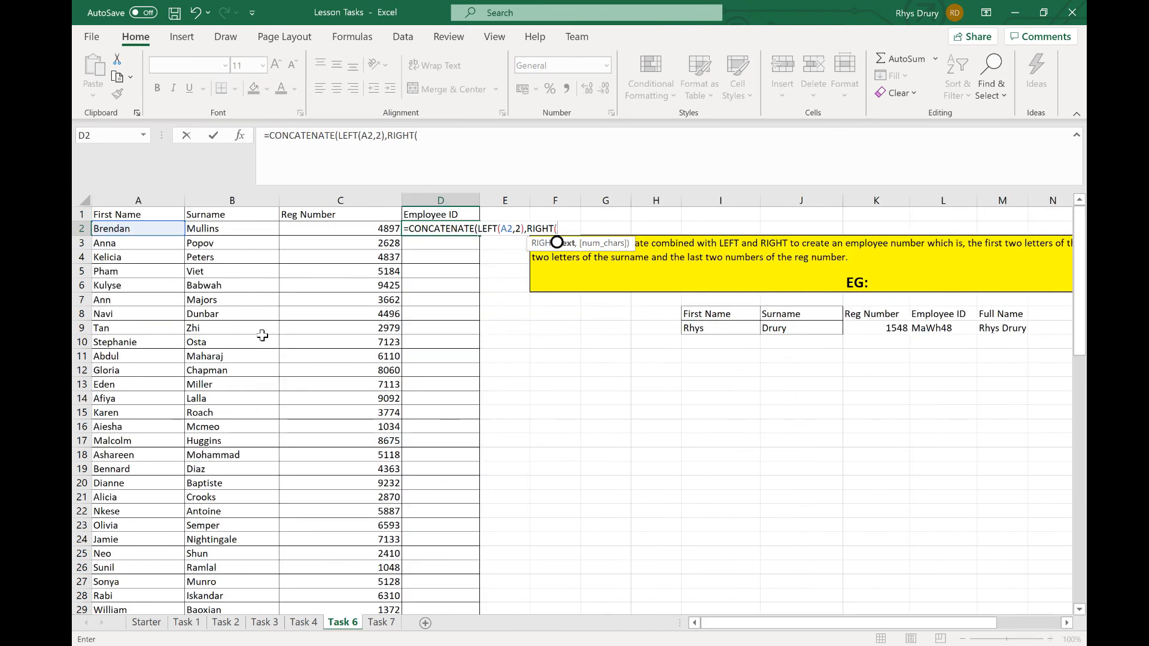
left_click(223, 232)
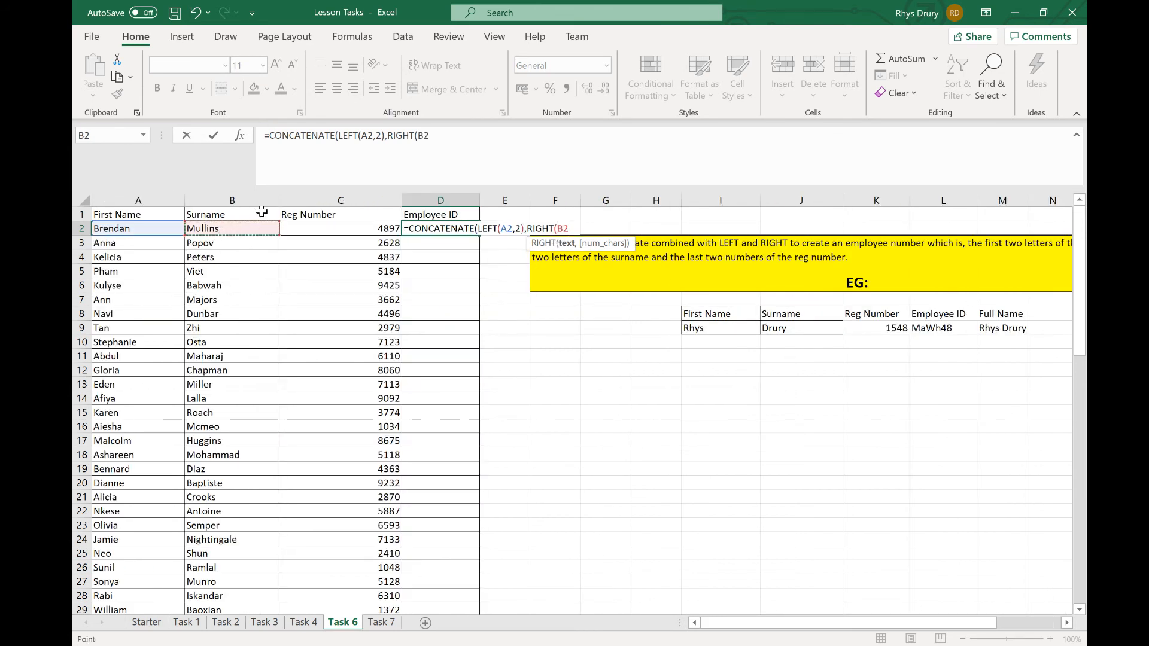
type(",2)")
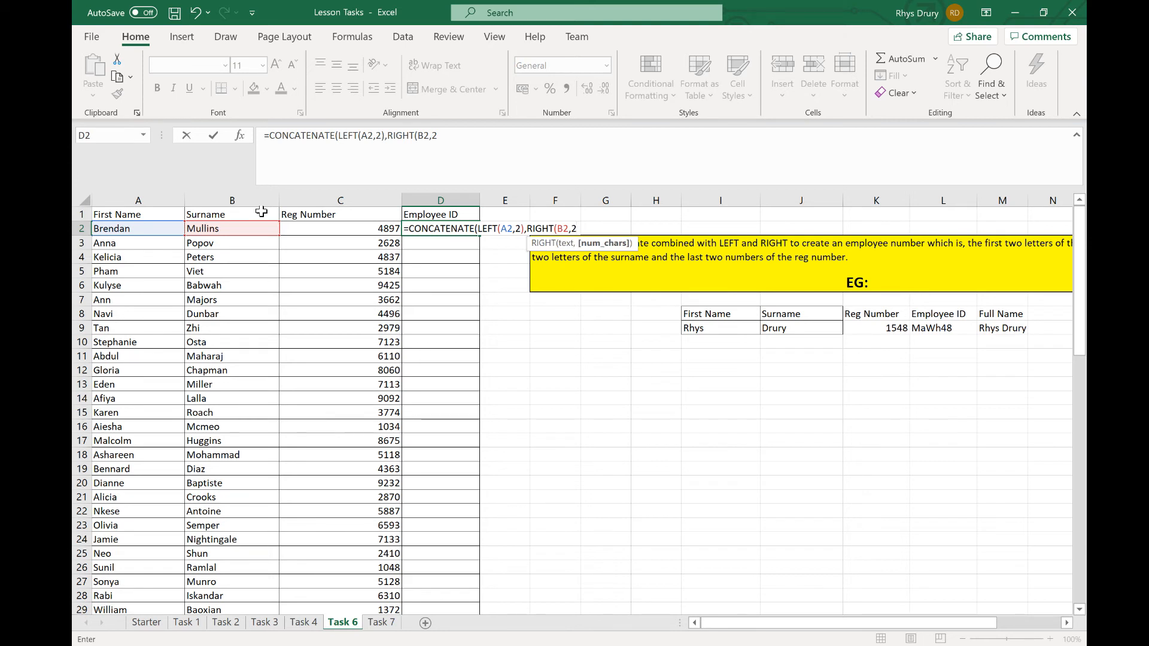
type(",")
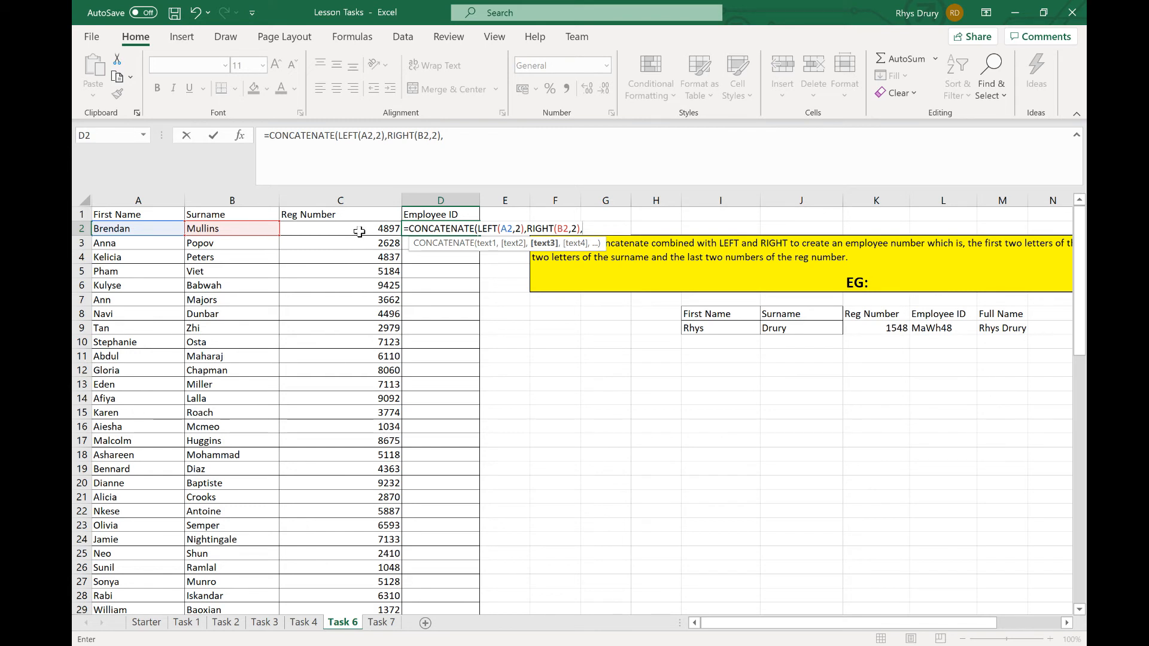
Replace RIGHT with LEFT in the surname argument of the D2 formula so it reads LEFT(B2,2)
double_click(410, 135)
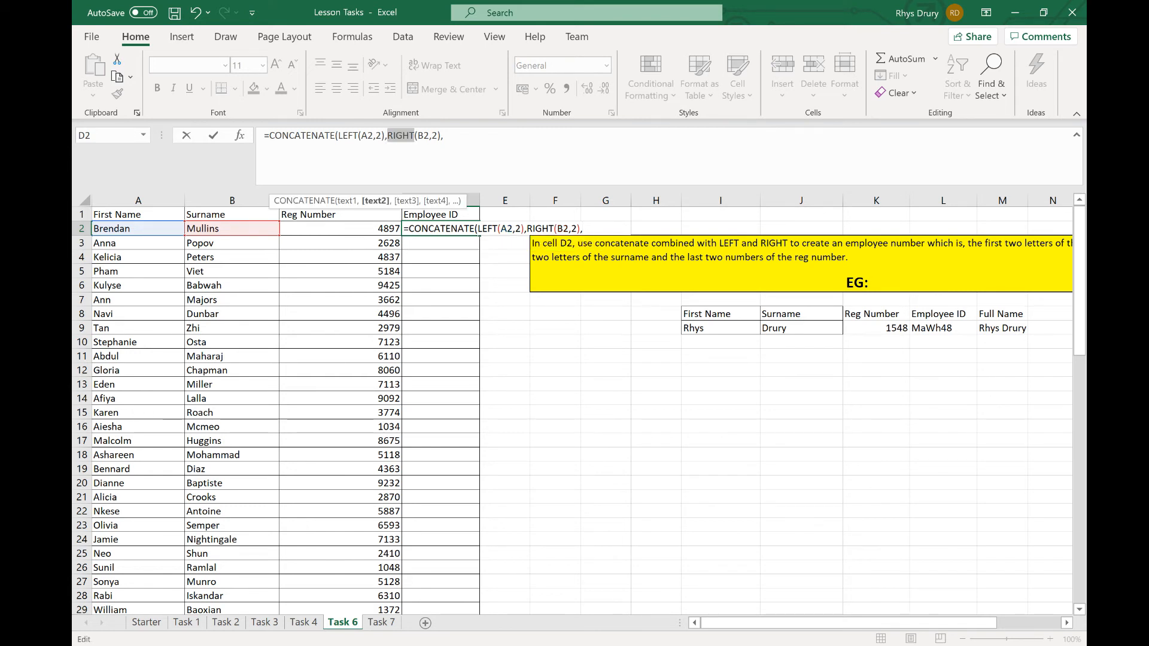
type("LEFT")
key("End")
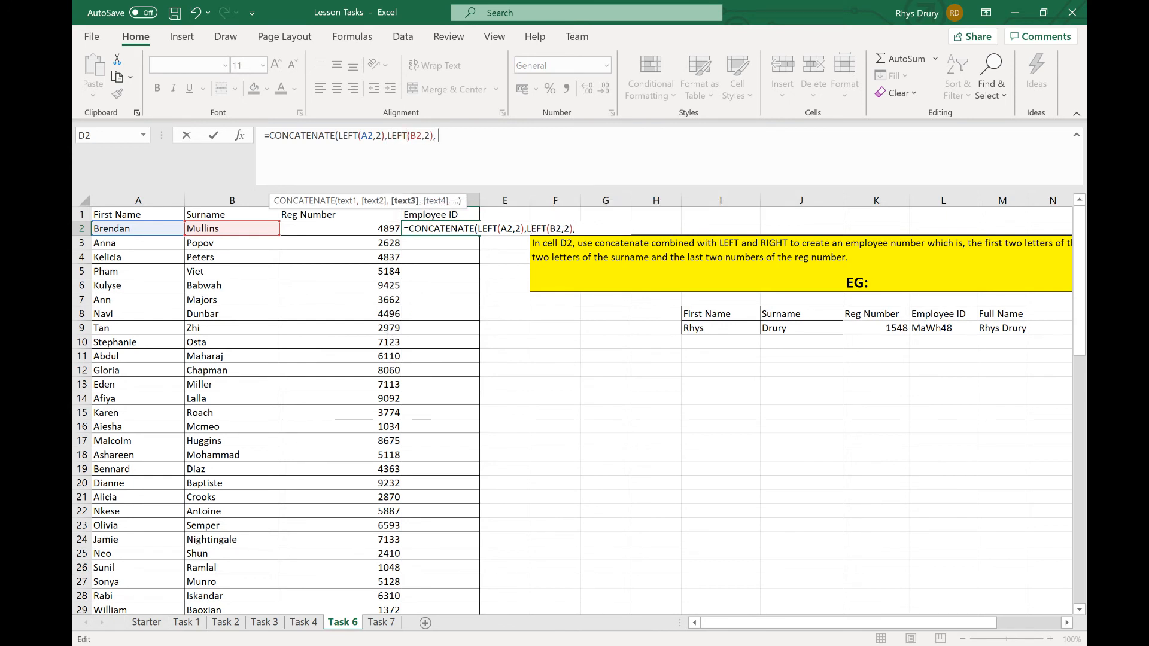
Complete the D2 employee ID formula with RIGHT(C2,2) as the third argument for the reg number's last two digits
type("RIGHT(")
left_click(400, 229)
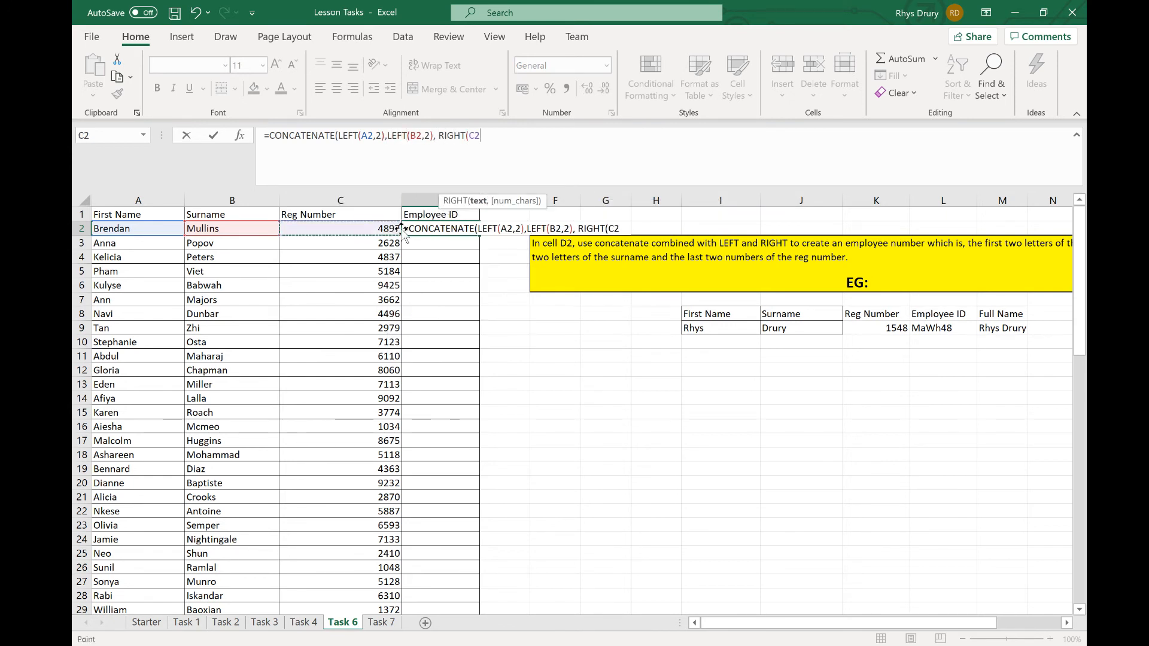
type(",2")
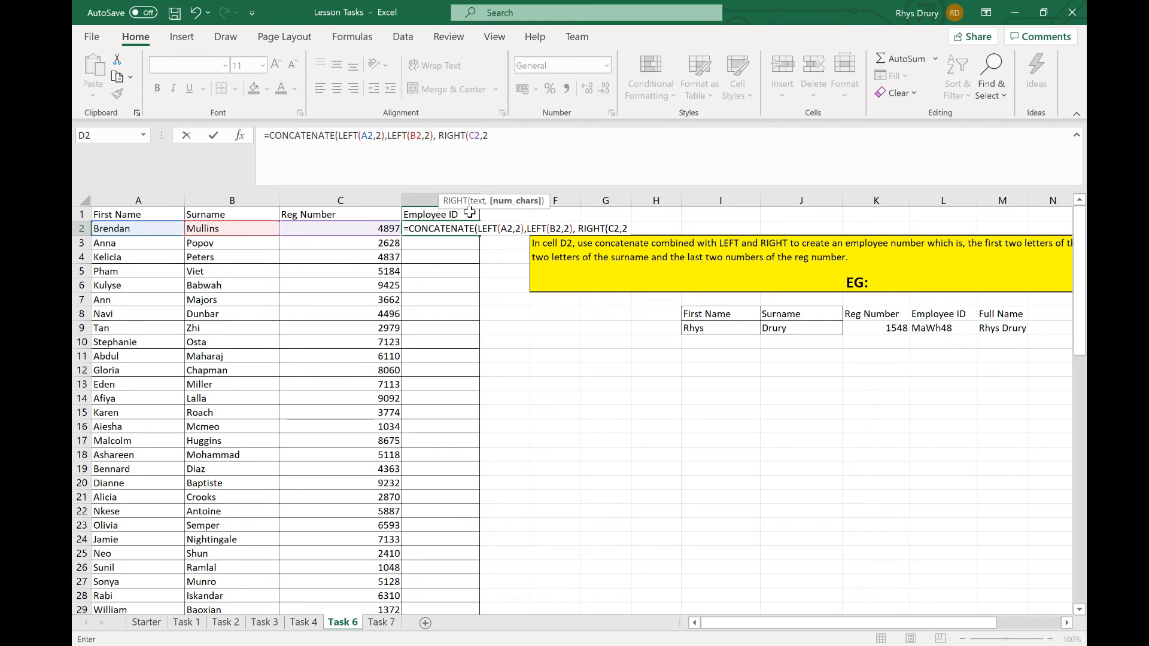
type("))")
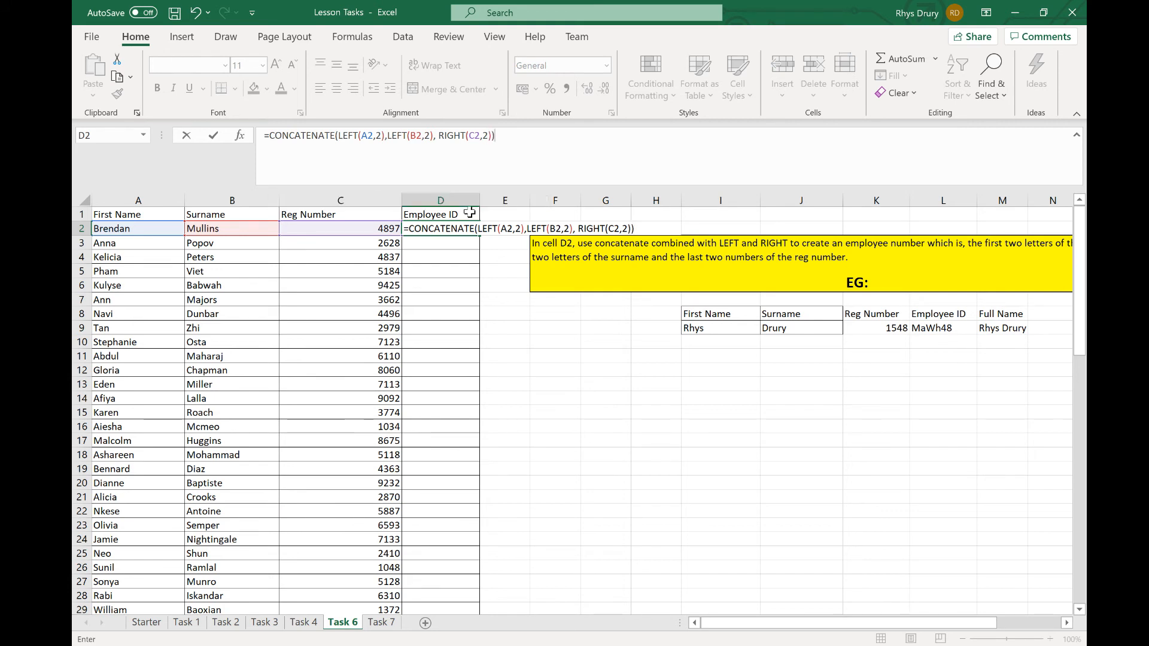
key("Return")
left_click(487, 230)
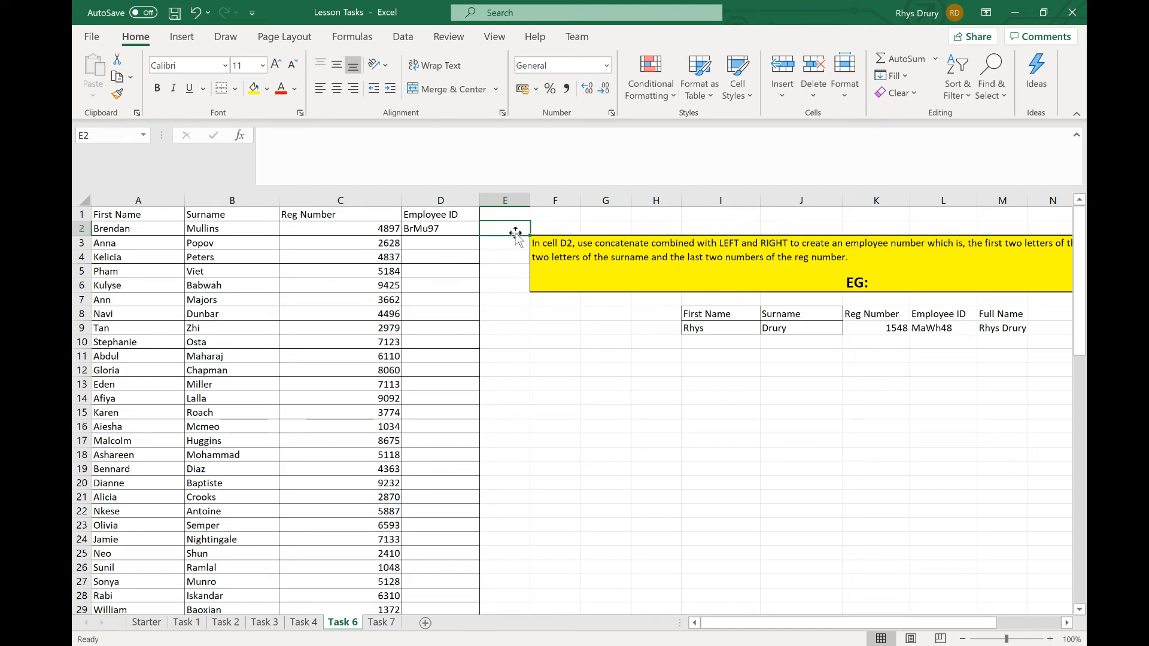
type("=CON")
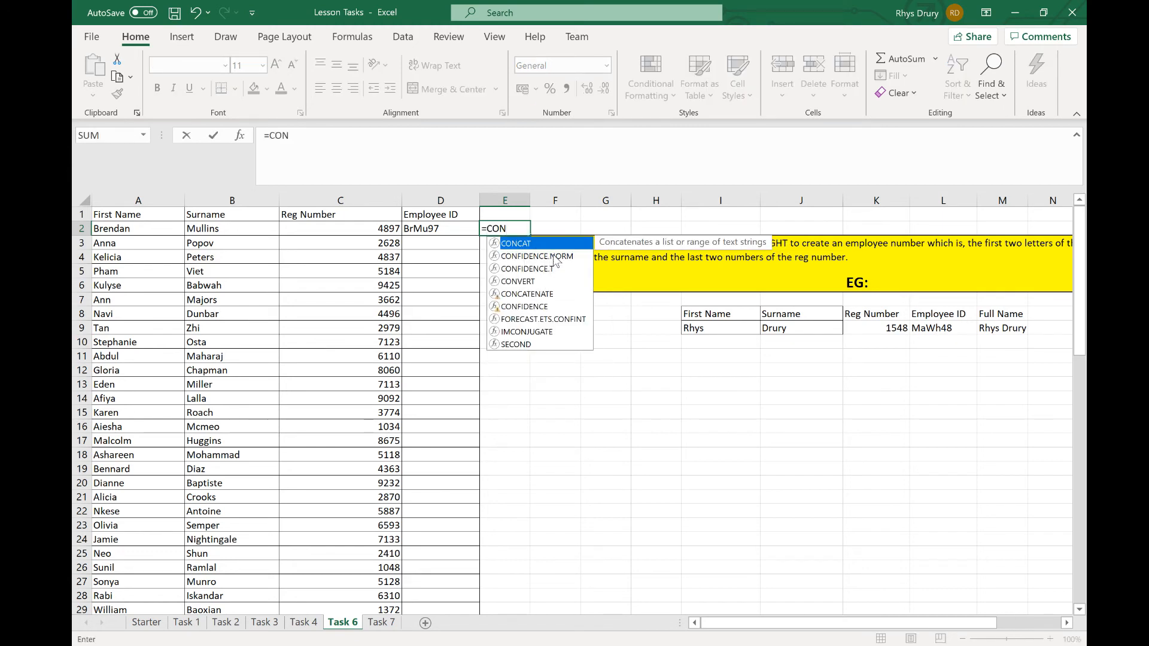
left_click(546, 293)
double_click(546, 293)
left_click(450, 229)
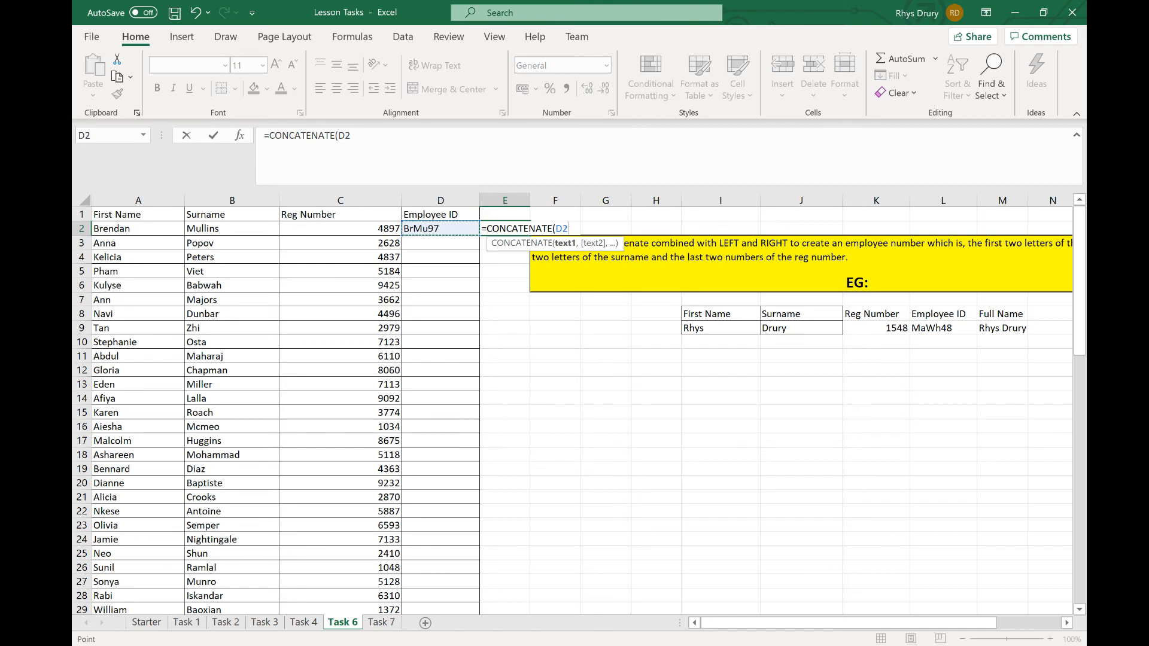
type(",")
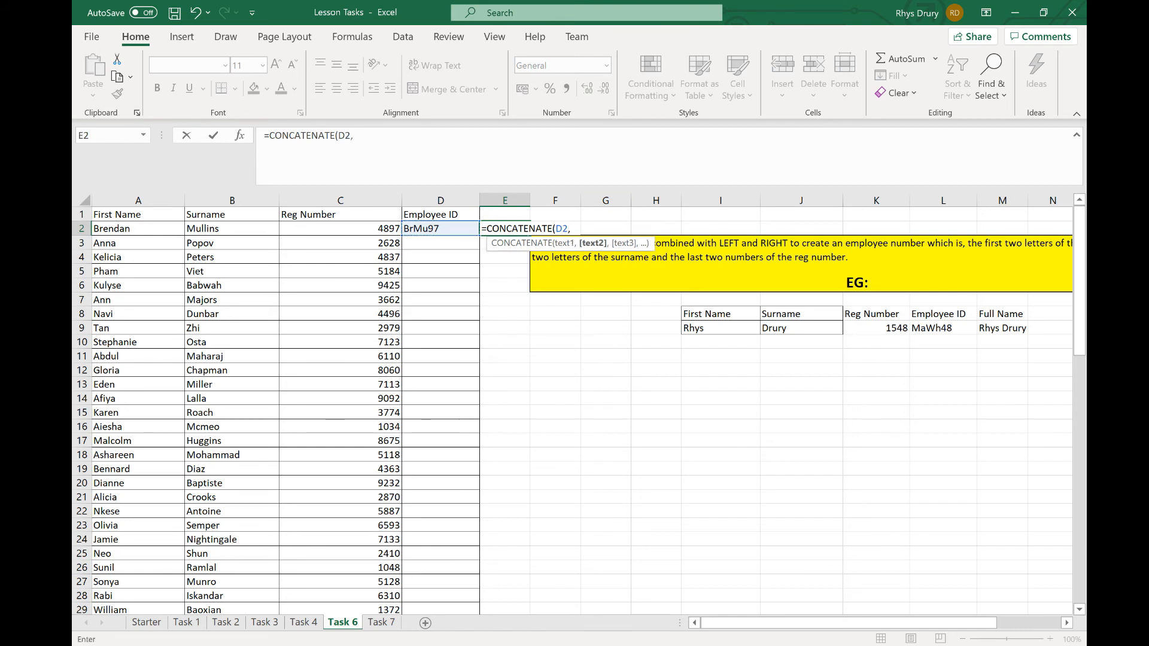
type("\"@Hotmai")
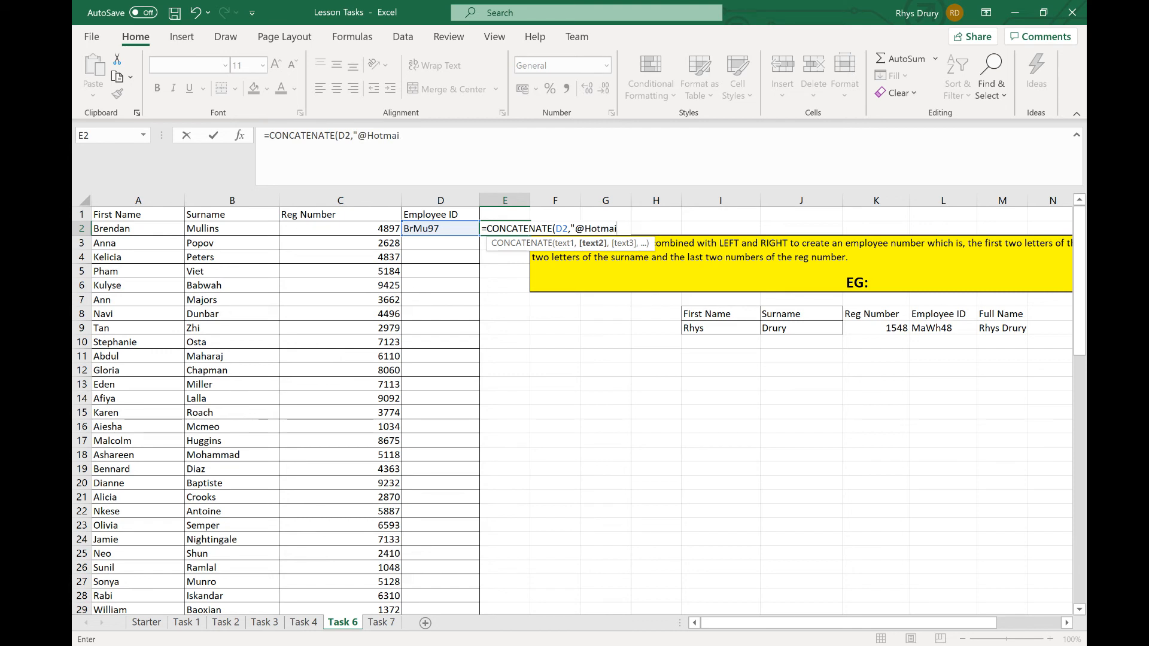
type("l.com\")")
key("Return")
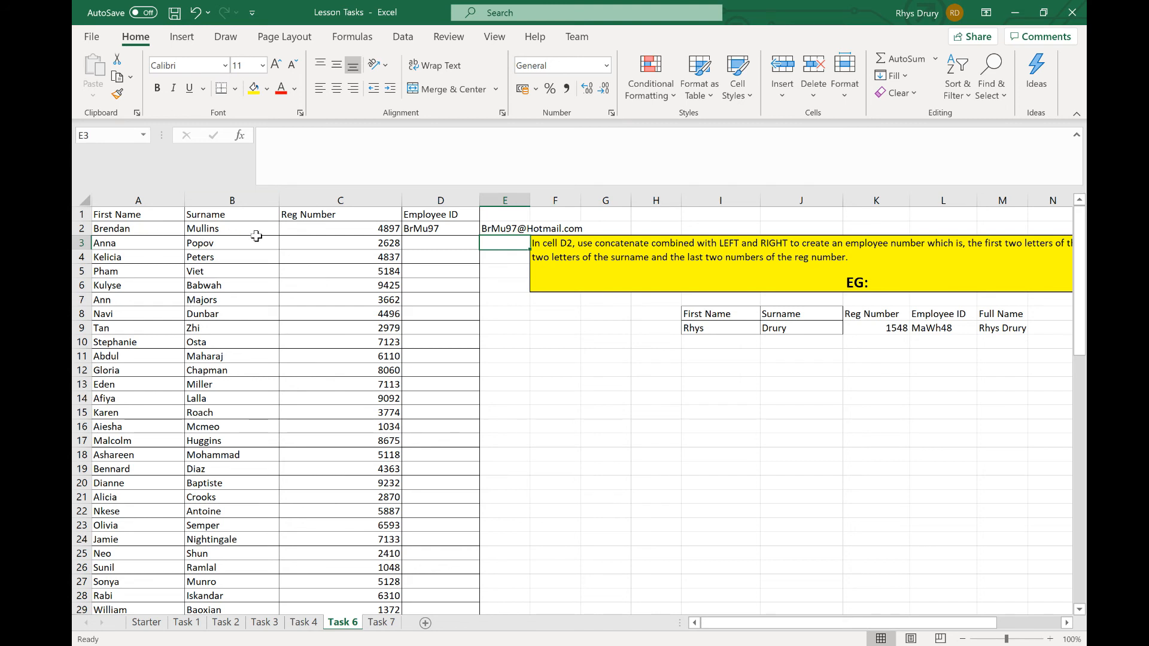
Review the CONCATENATE formulas in E2, M9 and D2 on the Task 6 sheet without changing them
left_click(519, 231)
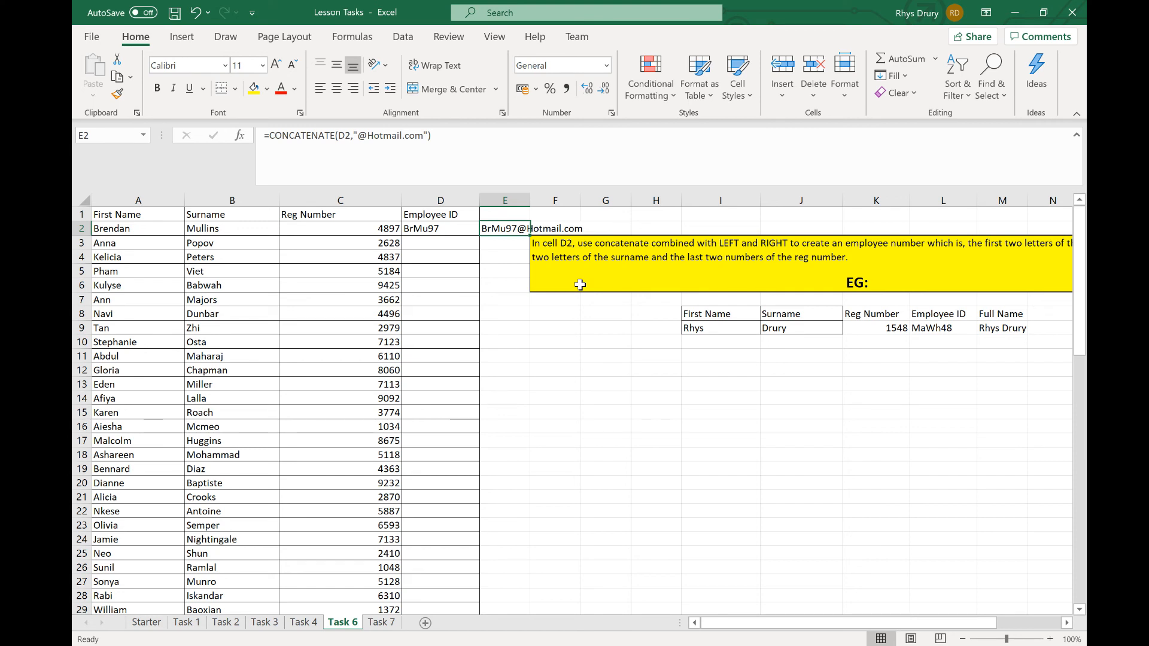
left_click(637, 394)
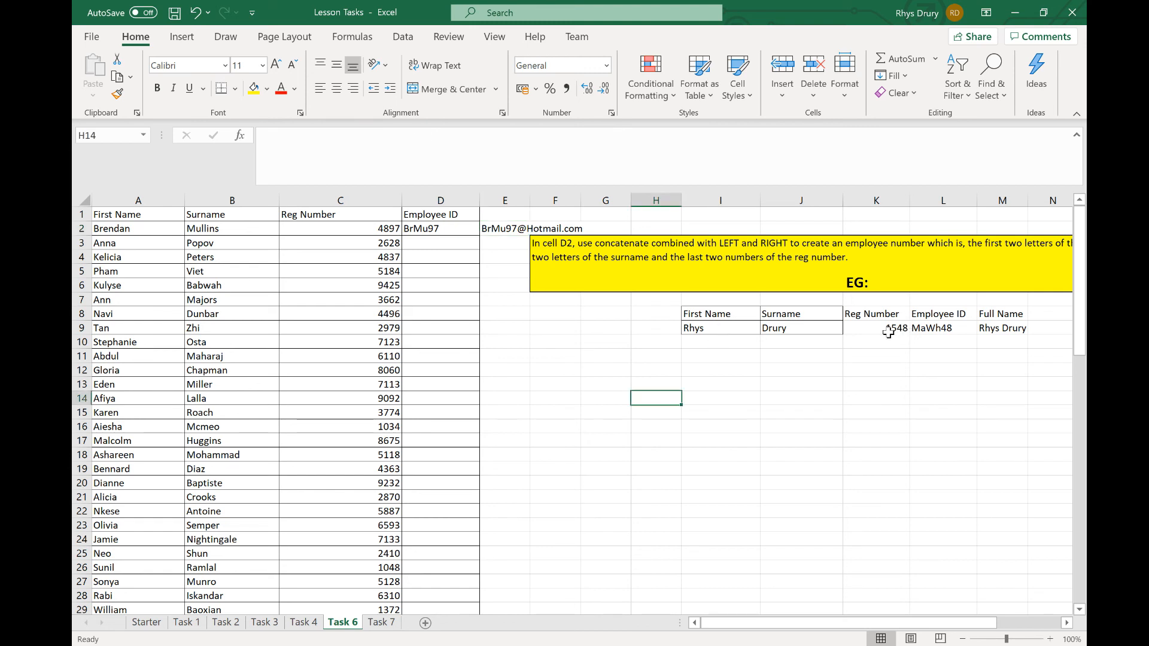
left_click(992, 331)
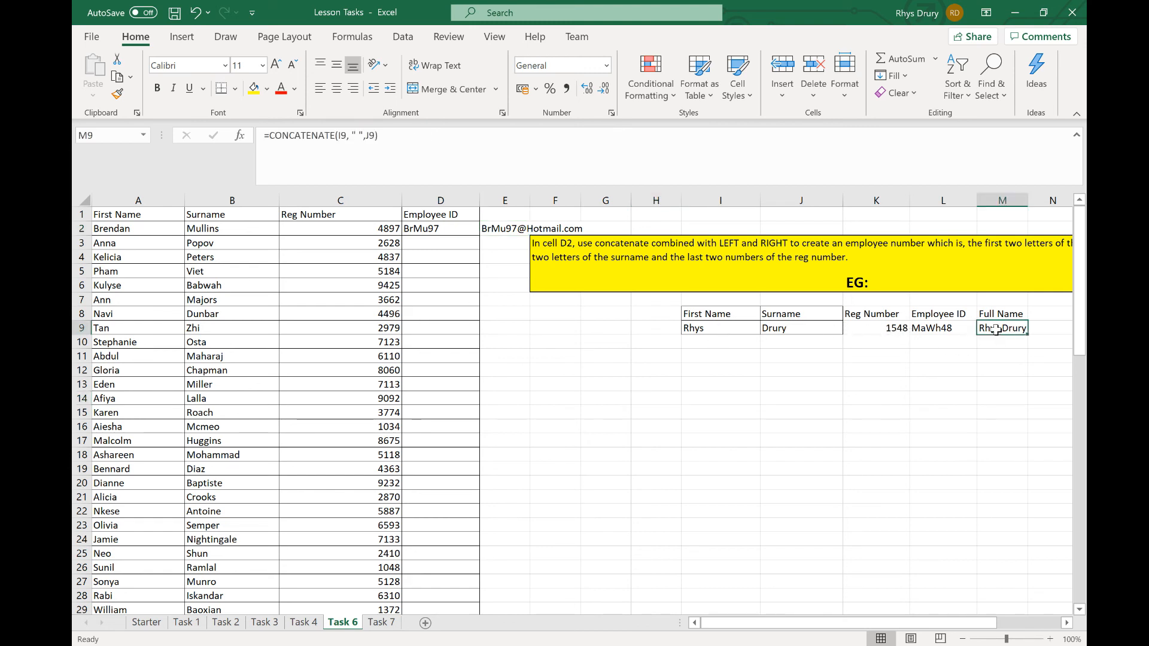
left_click(362, 132)
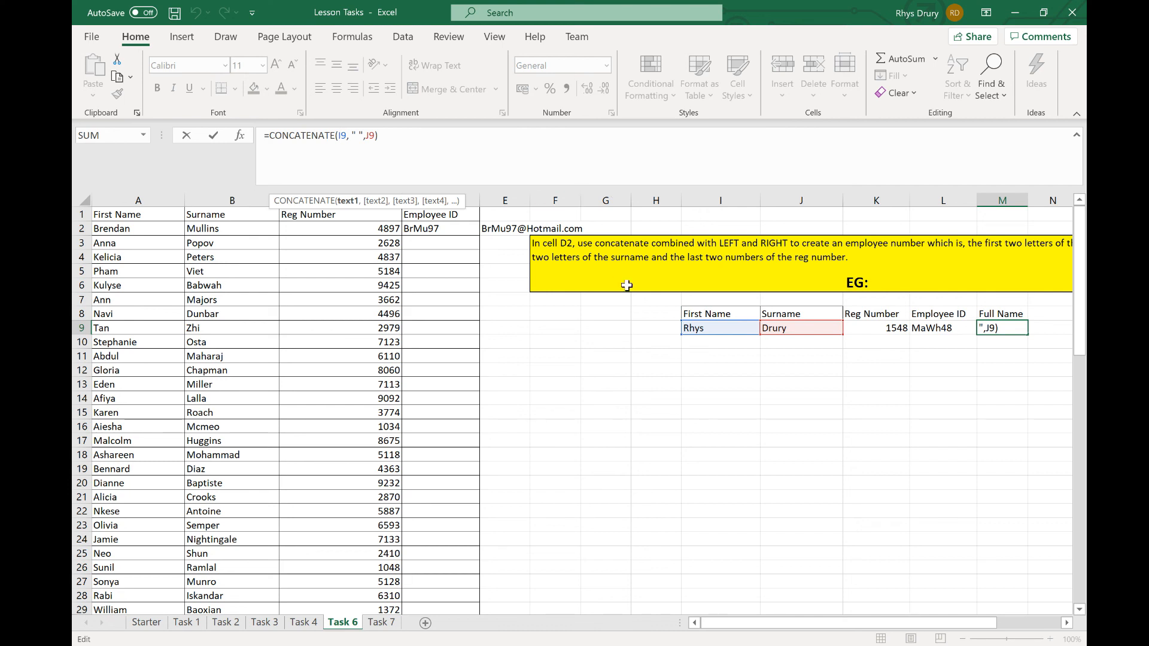
left_click(601, 382)
left_click(422, 228)
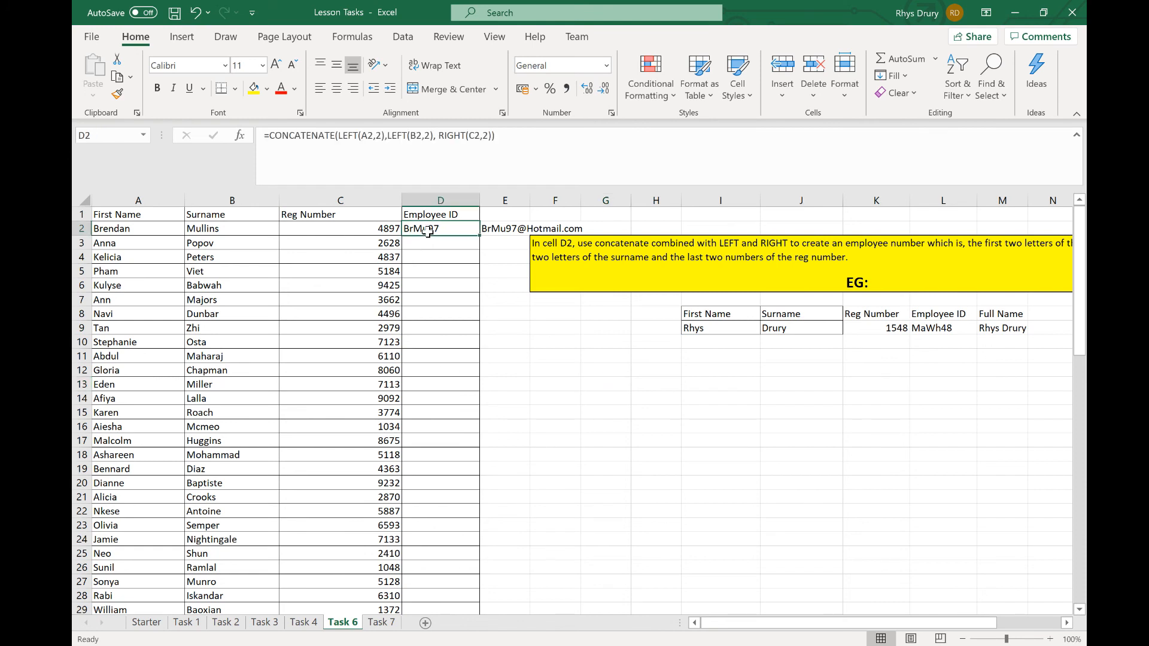
left_click_drag(353, 135, 482, 136)
On the Task 1 sheet, review the RIGHT formulas in D2 and E2 and the LEFT formula in C2
left_click(197, 621)
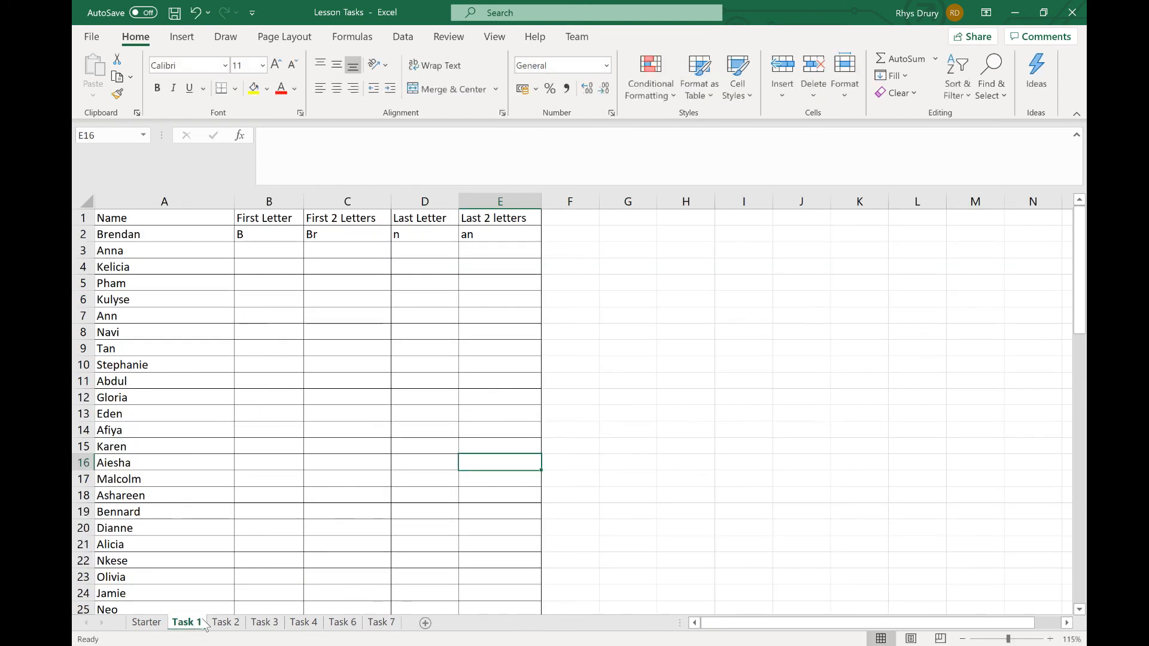
left_click(371, 236)
left_click(405, 236)
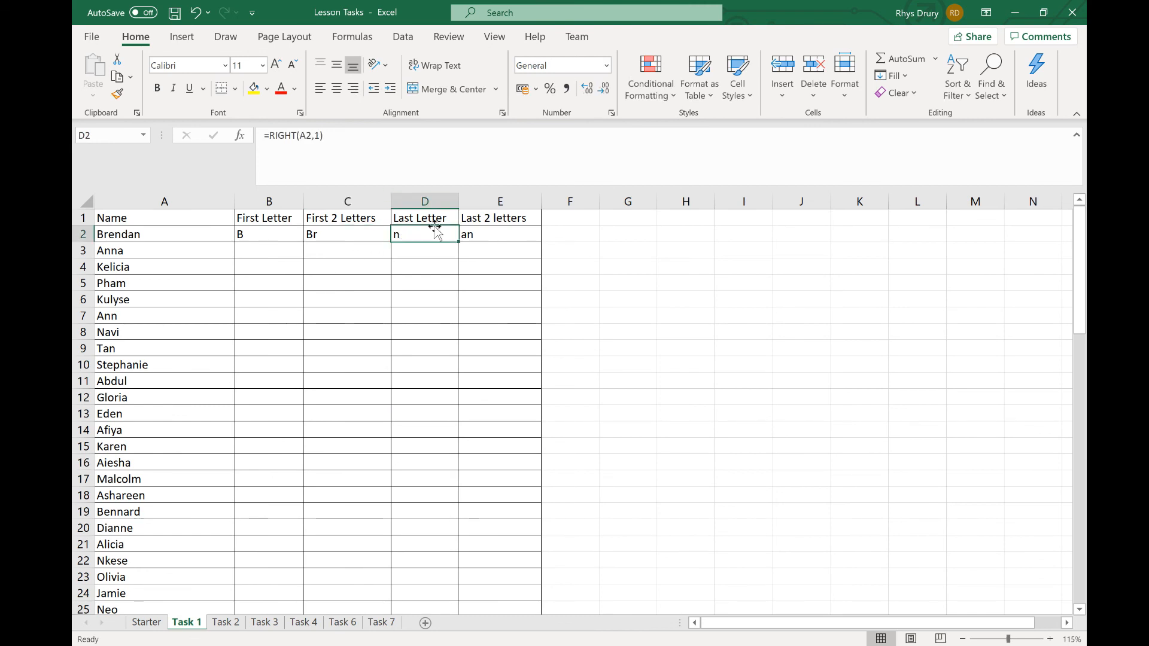
left_click(486, 233)
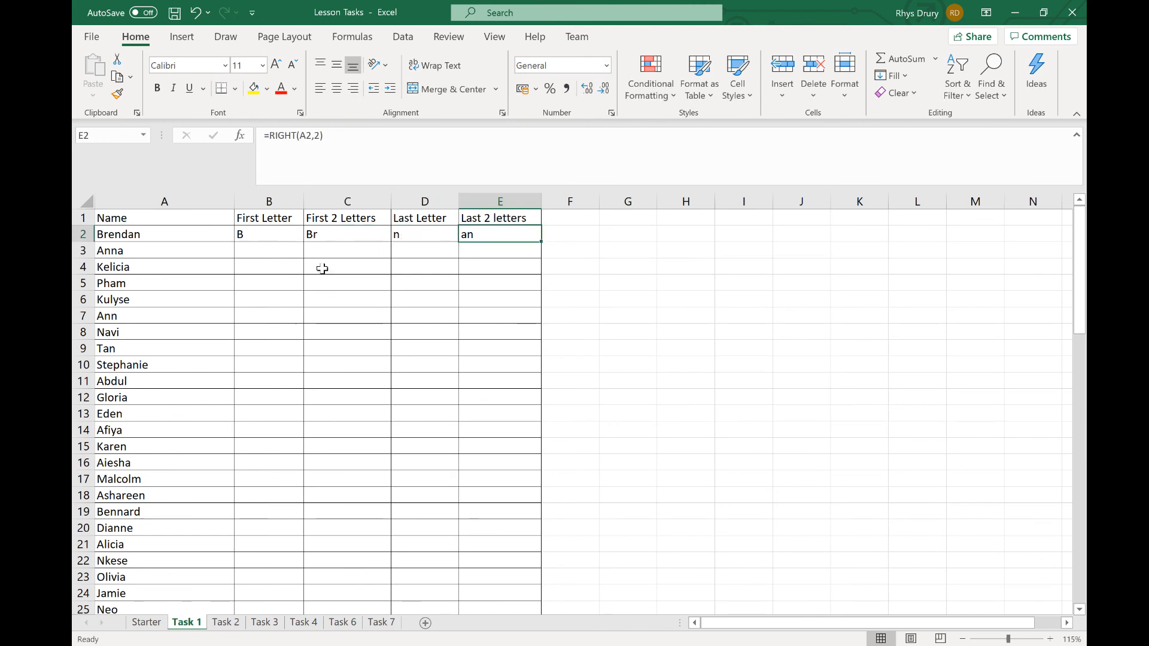
left_click(329, 235)
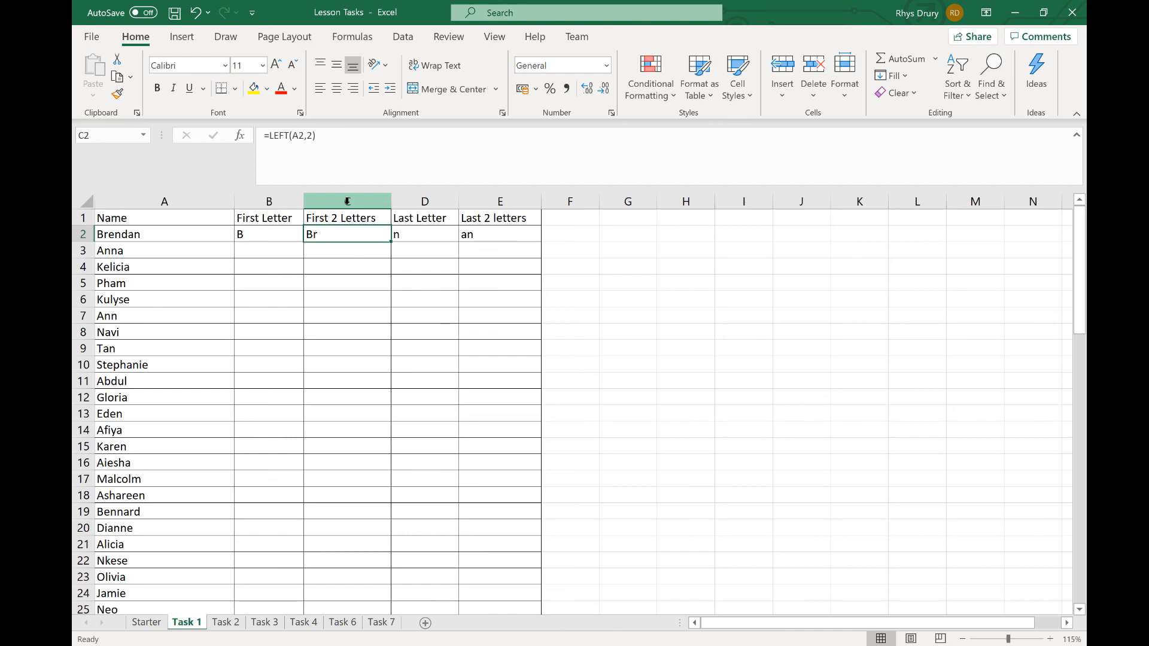